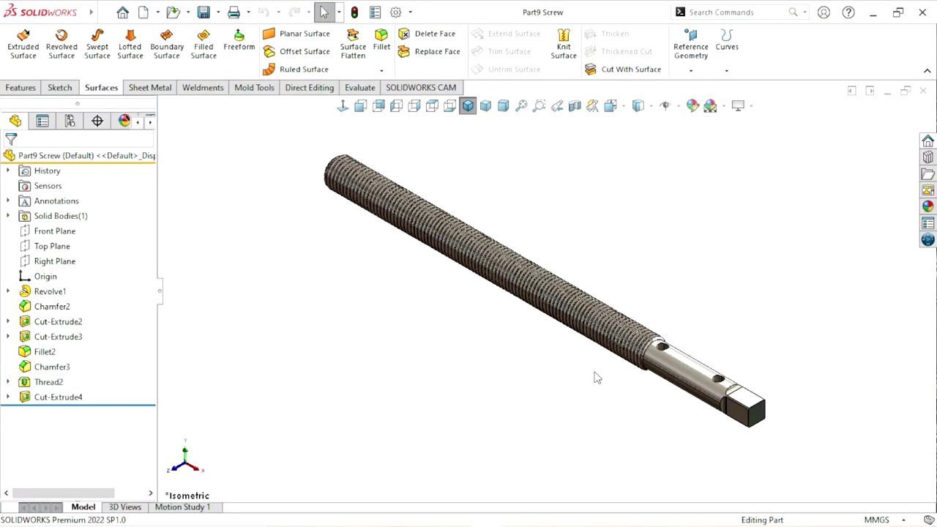
Step: Orbit and zoom around the screw model, then postpone the Windows restart reminder
{"action": "scroll", "coordinate": [597, 377], "scroll_direction": "up", "scroll_amount": 3}
{"action": "scroll", "coordinate": [571, 271], "scroll_direction": "down", "scroll_amount": 2}
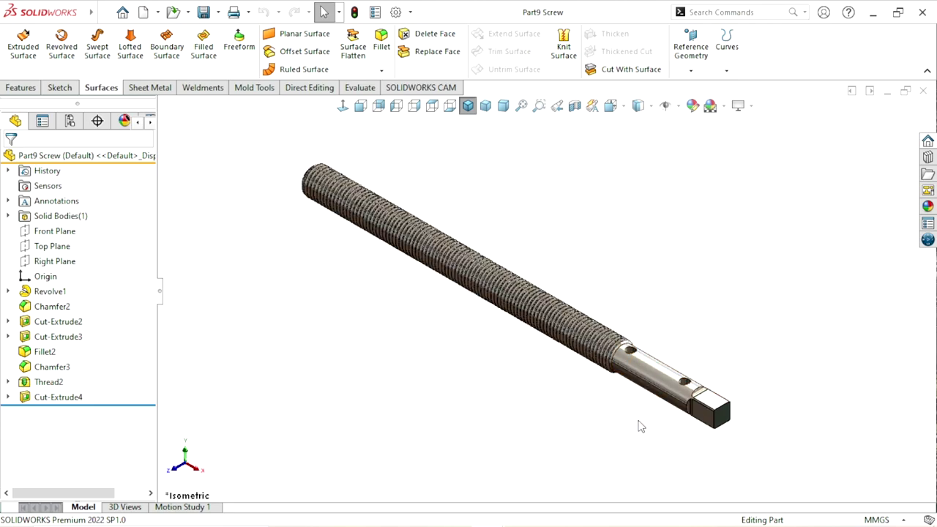
{"action": "mouse_move", "coordinate": [640, 425]}
{"action": "middle_mouse_down"}
{"action": "mouse_move", "coordinate": [641, 335]}
{"action": "mouse_move", "coordinate": [698, 305]}
{"action": "middle_mouse_up"}
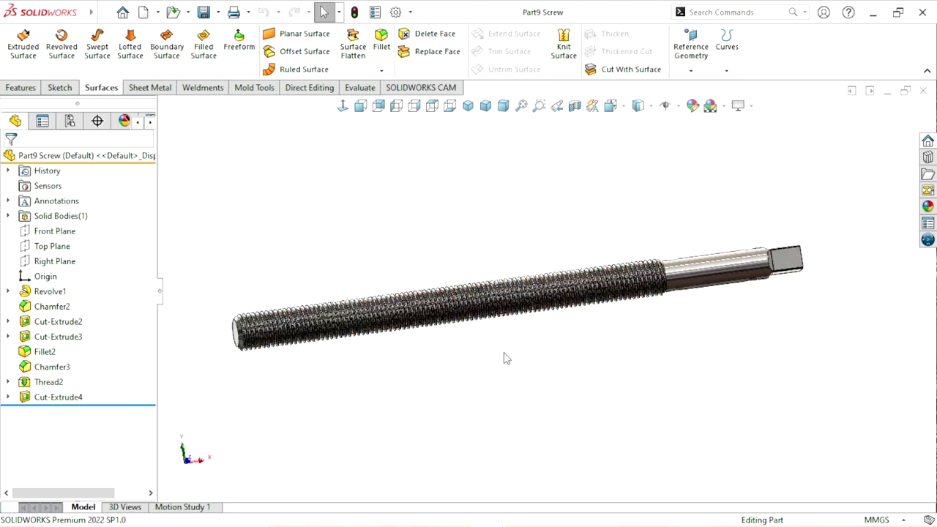
{"action": "mouse_move", "coordinate": [700, 349]}
{"action": "middle_mouse_down"}
{"action": "mouse_move", "coordinate": [659, 441]}
{"action": "mouse_move", "coordinate": [633, 412]}
{"action": "middle_mouse_up"}
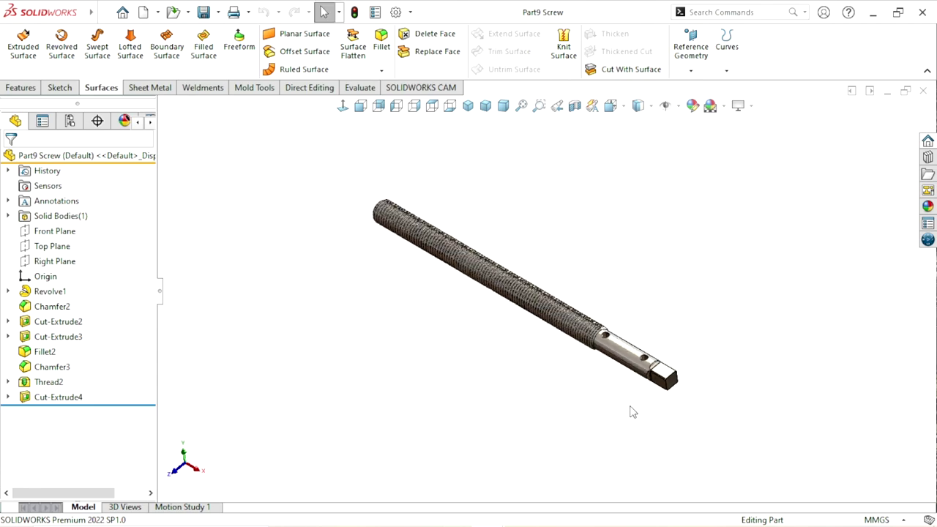
{"action": "scroll", "coordinate": [606, 344], "scroll_direction": "down", "scroll_amount": 2}
{"action": "scroll", "coordinate": [477, 309], "scroll_direction": "up", "scroll_amount": 2}
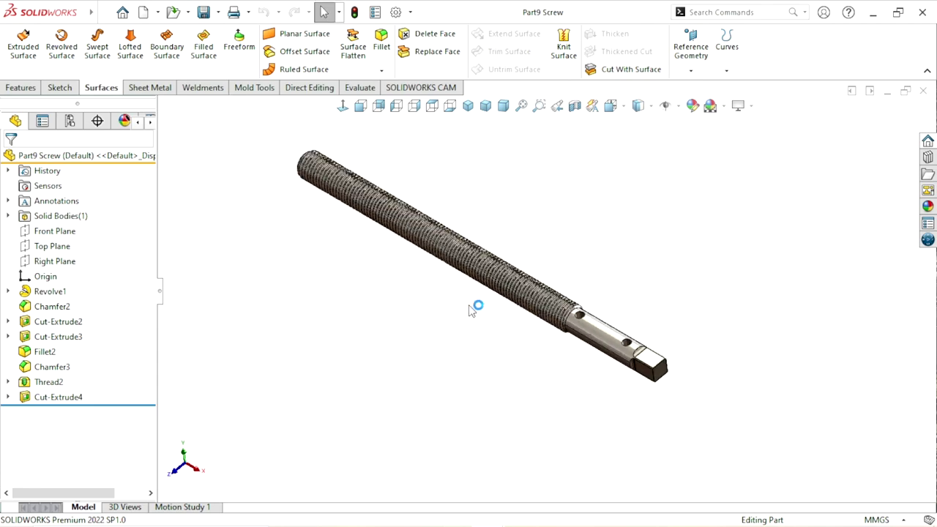
{"action": "scroll", "coordinate": [369, 205], "scroll_direction": "down", "scroll_amount": 1}
{"action": "scroll", "coordinate": [512, 220], "scroll_direction": "down", "scroll_amount": 1}
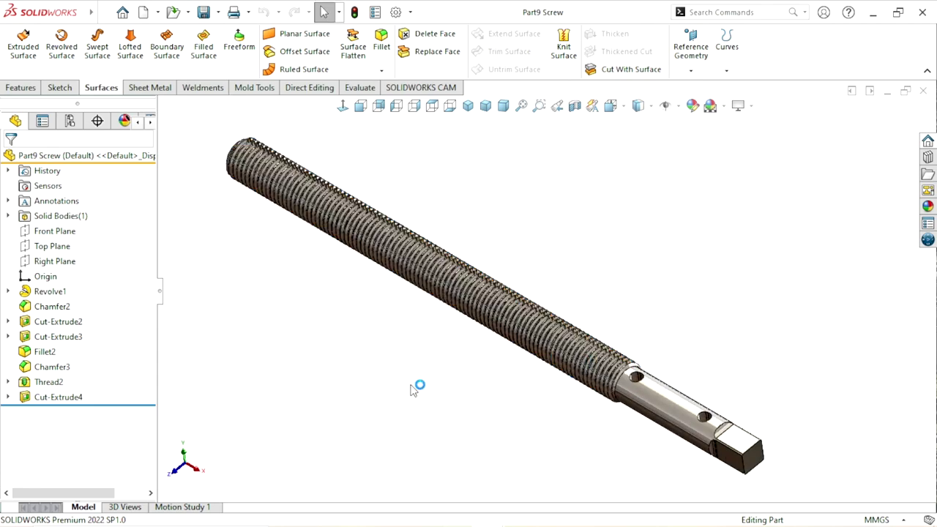
{"action": "scroll", "coordinate": [399, 344], "scroll_direction": "up", "scroll_amount": 1}
{"action": "scroll", "coordinate": [386, 295], "scroll_direction": "down", "scroll_amount": 1}
{"action": "scroll", "coordinate": [678, 315], "scroll_direction": "down", "scroll_amount": 1}
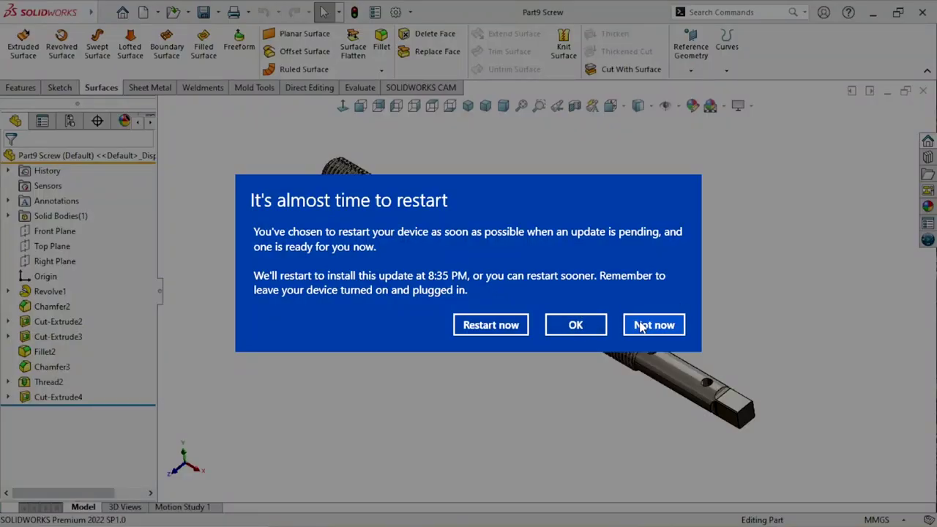
{"action": "left_click", "coordinate": [641, 326]}
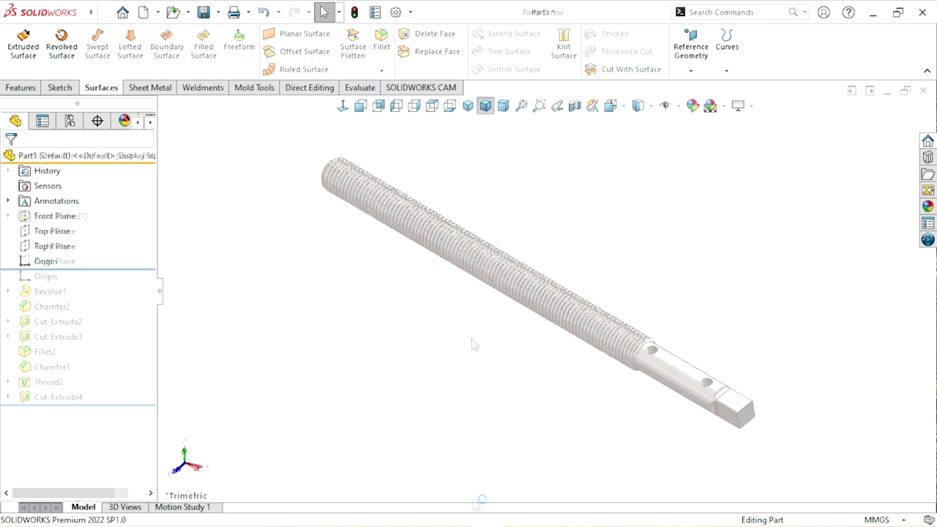
Step: Start a sketch on the Front Plane with the Centerline tool active
{"action": "left_click", "coordinate": [48, 216]}
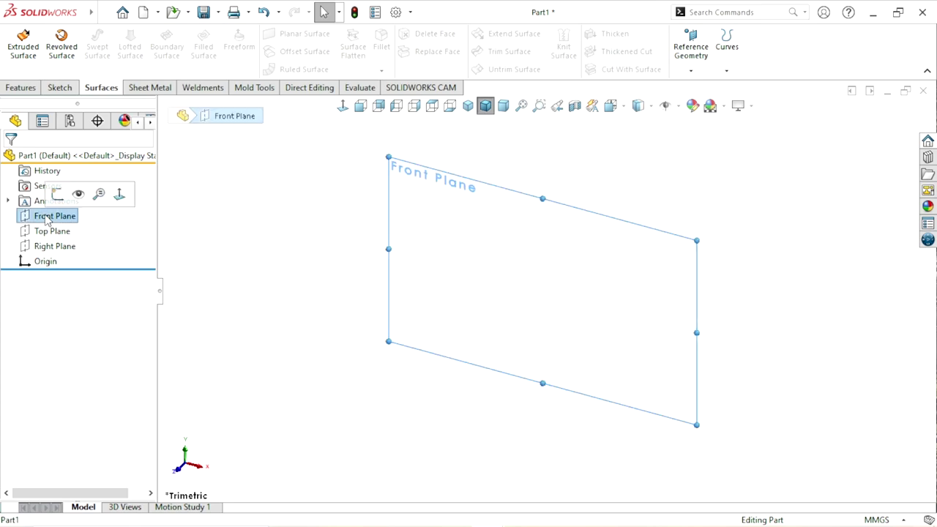
{"action": "left_click", "coordinate": [62, 194]}
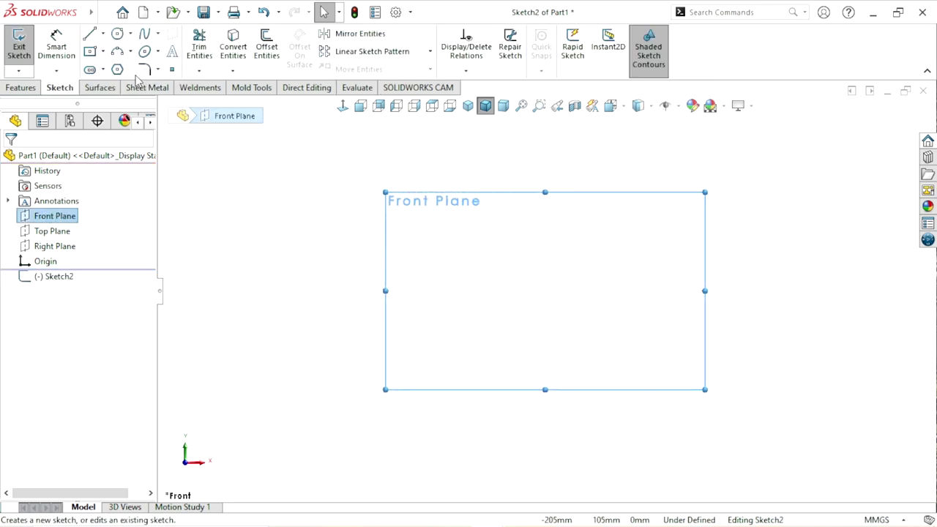
{"action": "left_click", "coordinate": [103, 34]}
{"action": "left_click", "coordinate": [110, 67]}
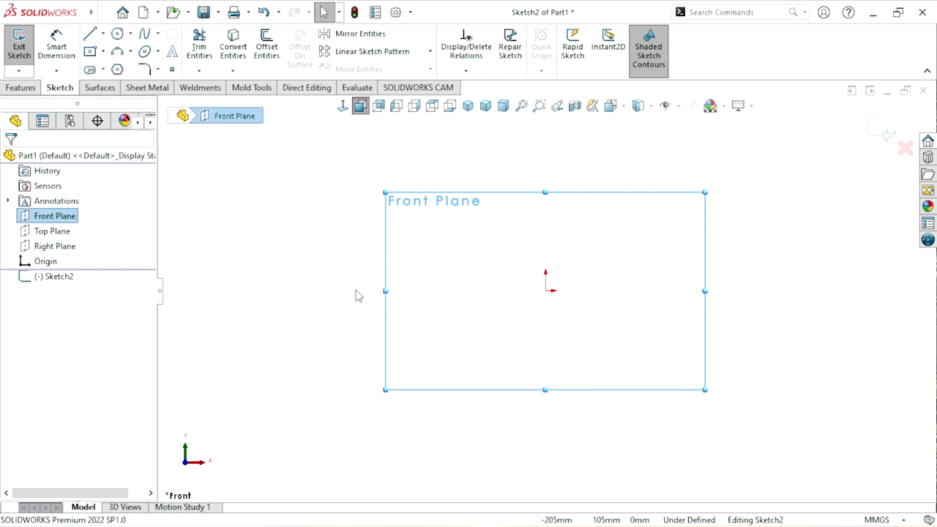
Step: Draw a horizontal centreline spanning both sides of the origin
{"action": "left_click", "coordinate": [355, 290]}
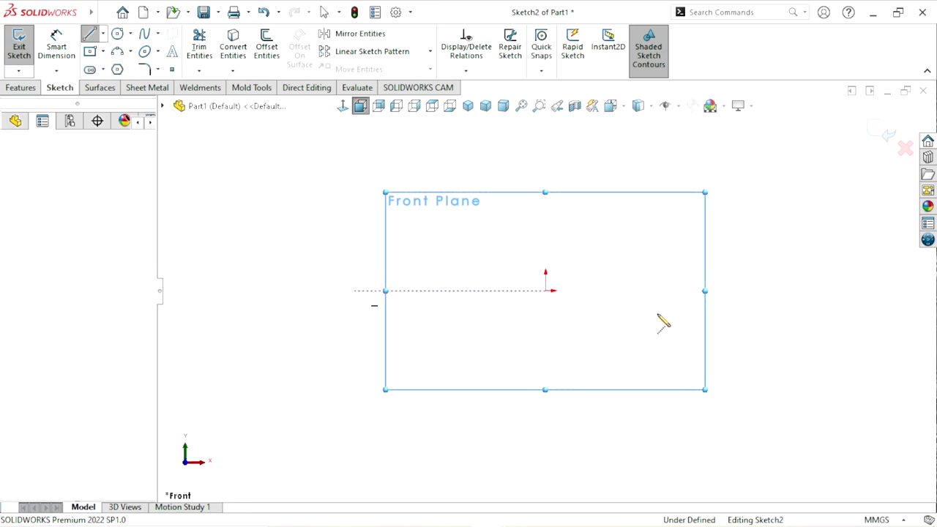
{"action": "left_click", "coordinate": [750, 290]}
{"action": "key", "text": "Return"}
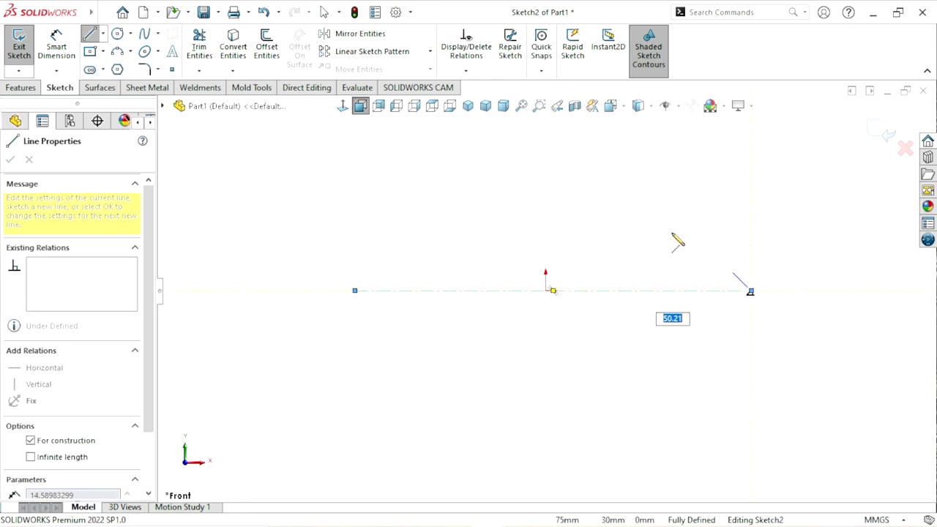
{"action": "right_click", "coordinate": [671, 234]}
{"action": "left_click", "coordinate": [691, 245]}
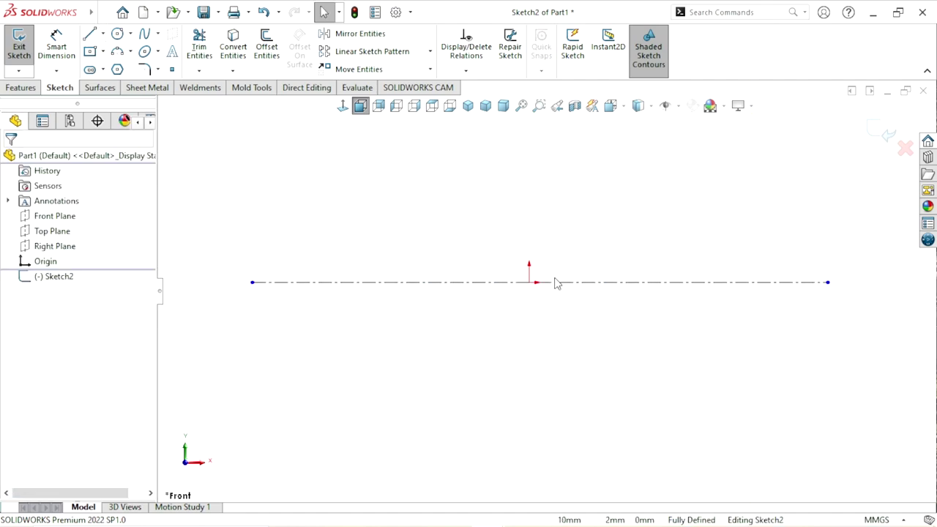
Step: Add a Midpoint relation between the centreline and the origin
{"action": "left_click", "coordinate": [555, 286]}
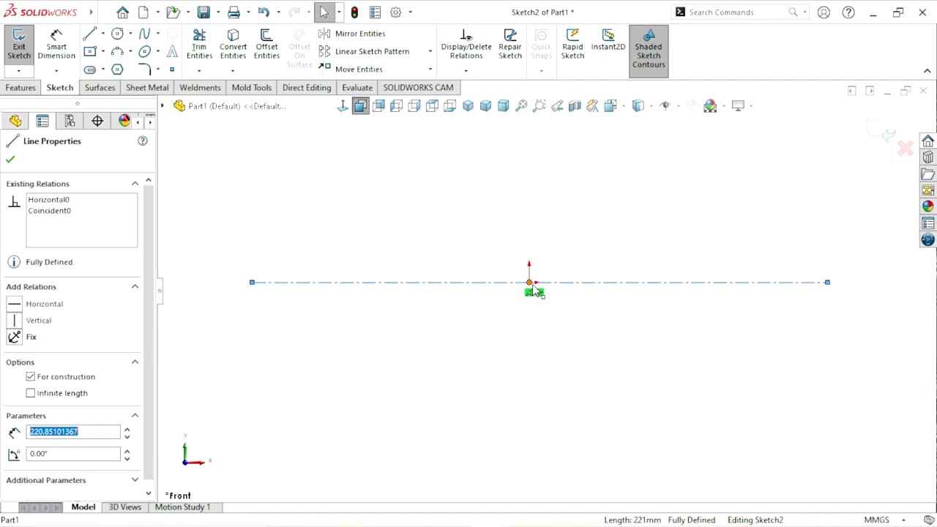
{"action": "left_click", "coordinate": [530, 282], "text": "ctrl"}
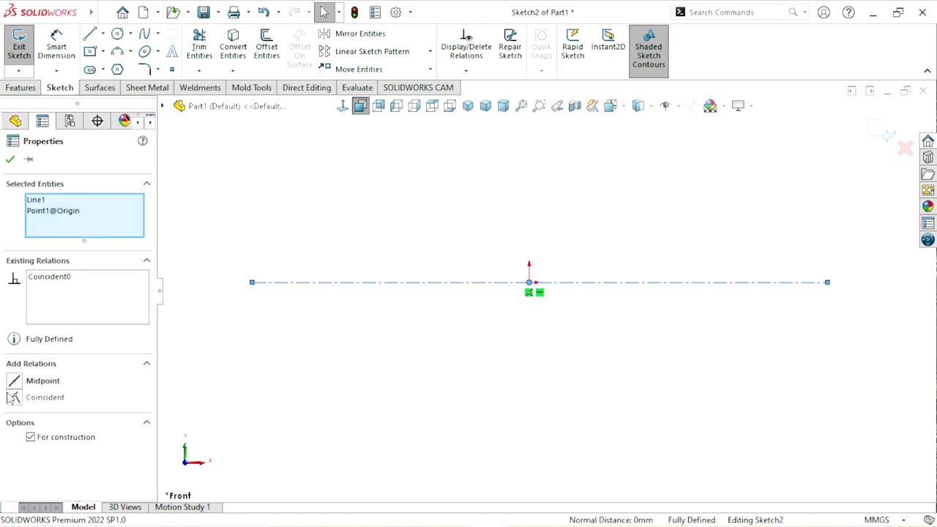
{"action": "left_click", "coordinate": [14, 382]}
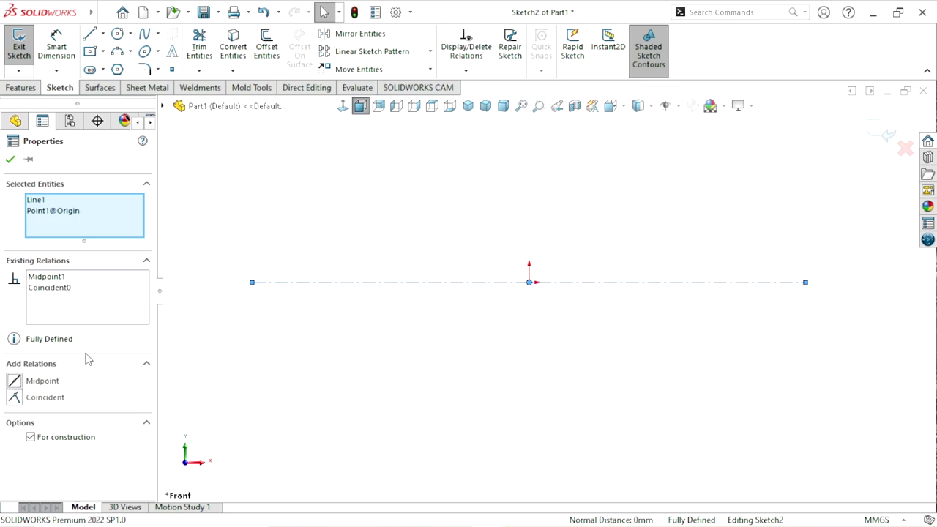
{"action": "left_click", "coordinate": [8, 159]}
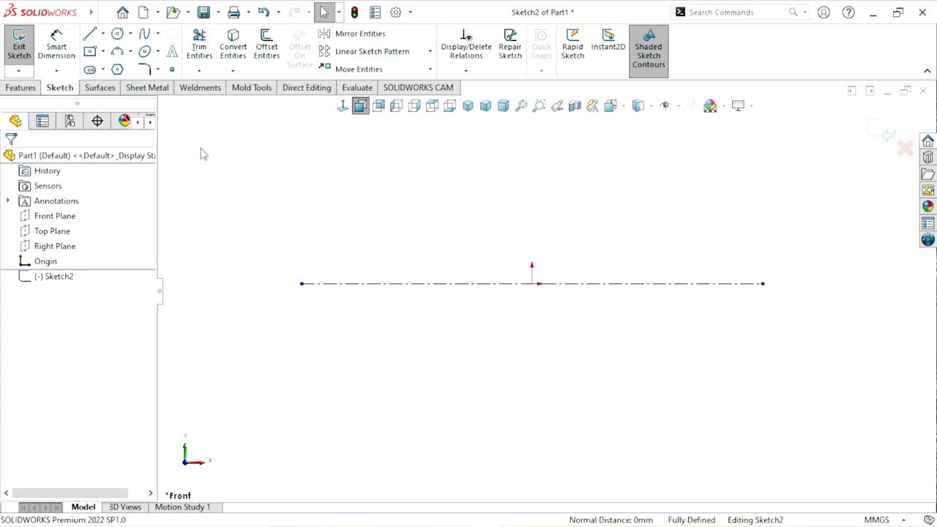
Step: Draw lines up, across and down from the centreline's left end to its right end
{"action": "key", "text": "l"}
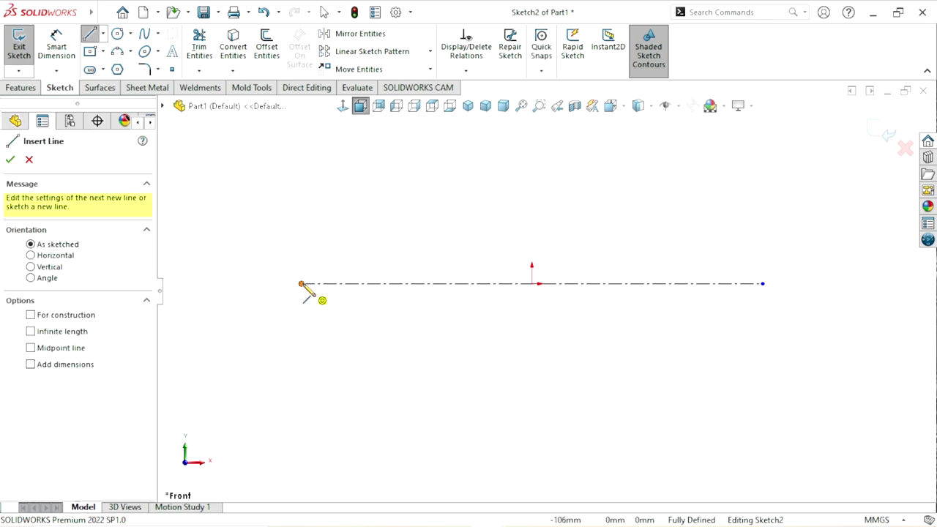
{"action": "left_click", "coordinate": [302, 284]}
{"action": "left_click", "coordinate": [301, 249]}
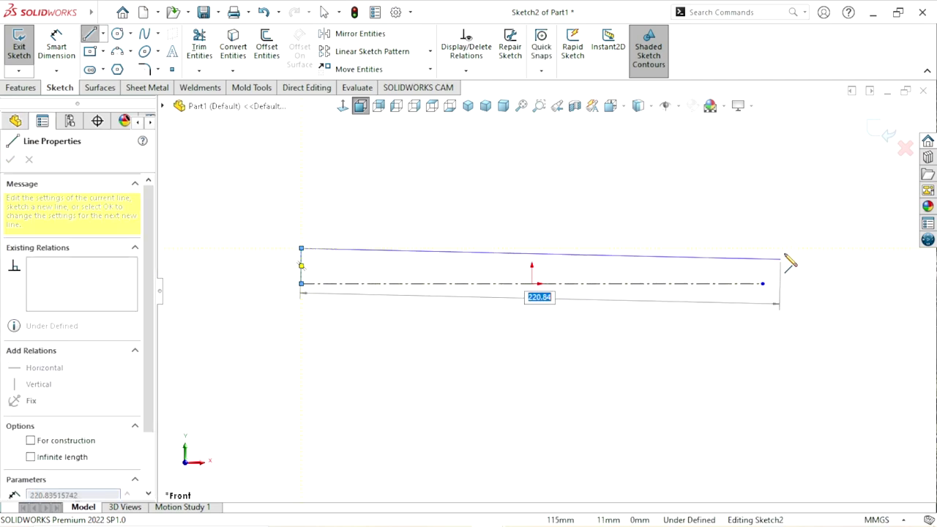
{"action": "left_click", "coordinate": [762, 249]}
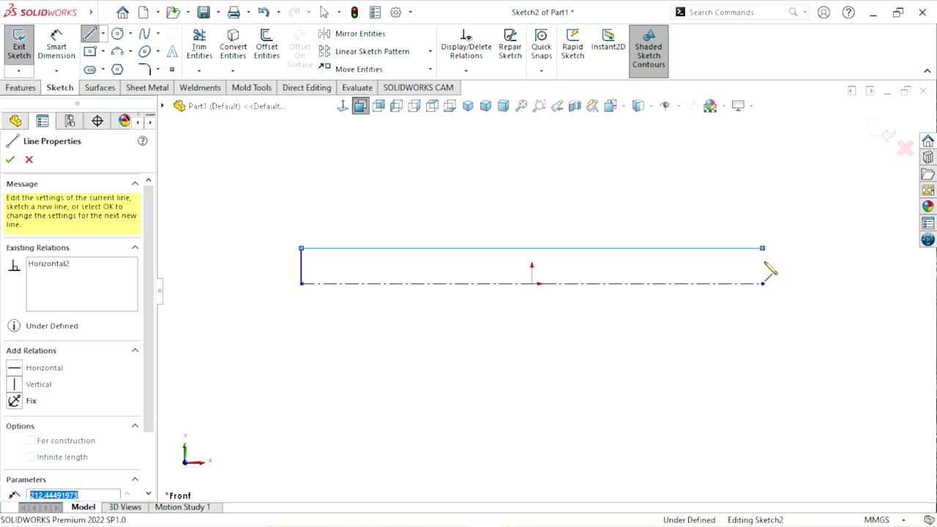
{"action": "left_click", "coordinate": [763, 284]}
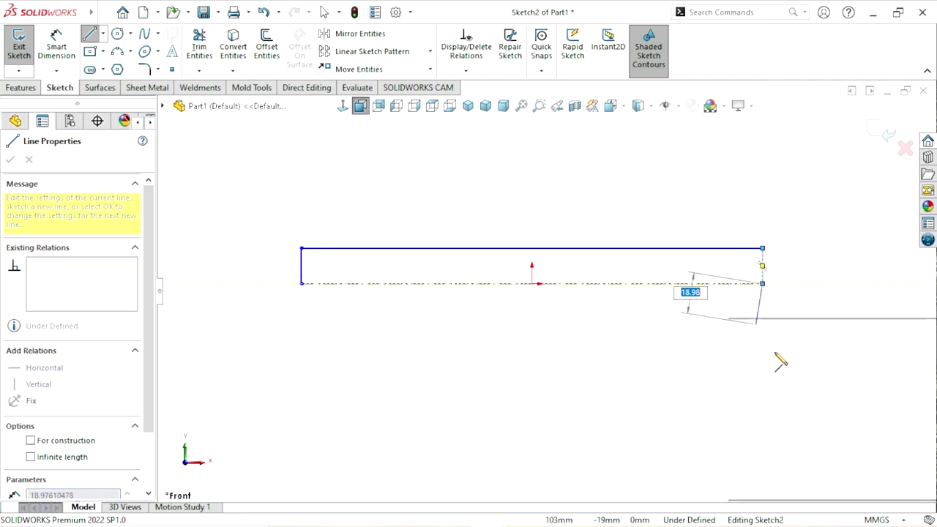
{"action": "right_click", "coordinate": [724, 322]}
{"action": "left_click", "coordinate": [774, 344]}
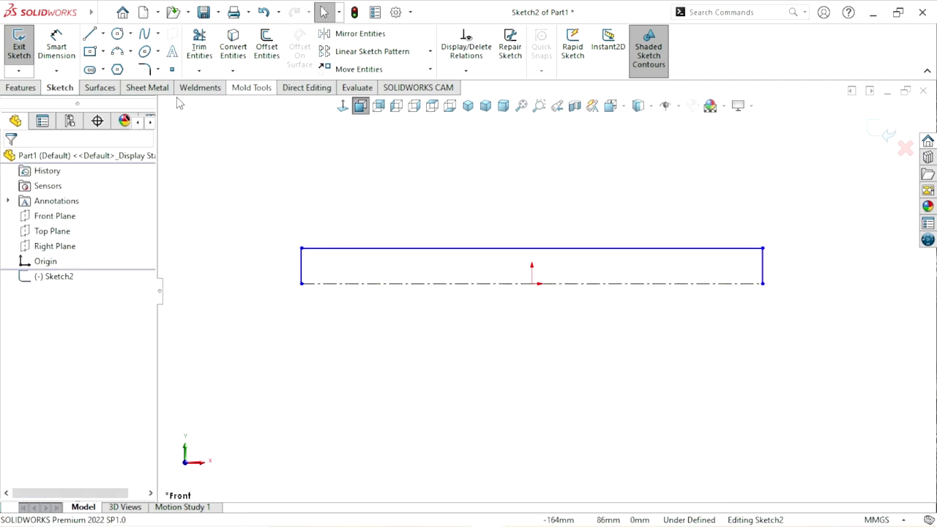
Step: Dimension the profile's top edge to a length of 250 mm
{"action": "key", "text": "d"}
{"action": "left_click", "coordinate": [505, 249]}
{"action": "left_click", "coordinate": [524, 183]}
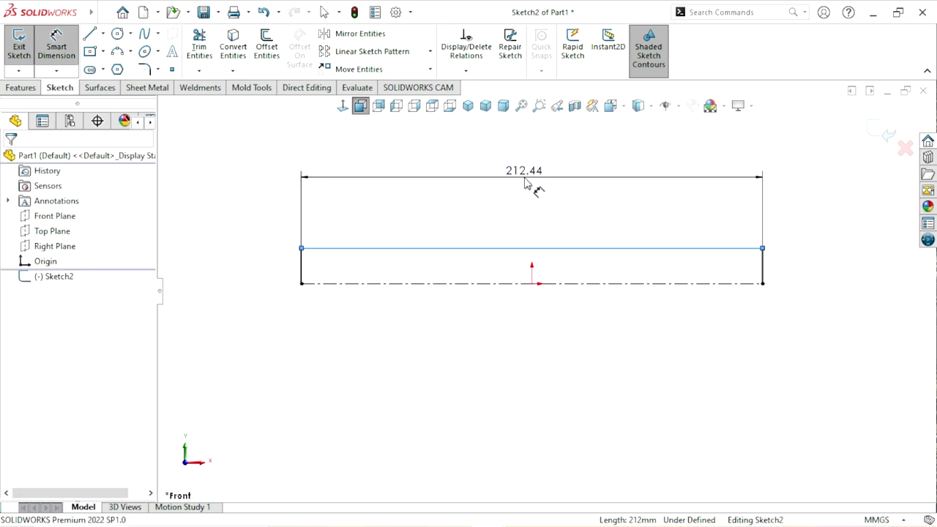
{"action": "left_click", "coordinate": [525, 183]}
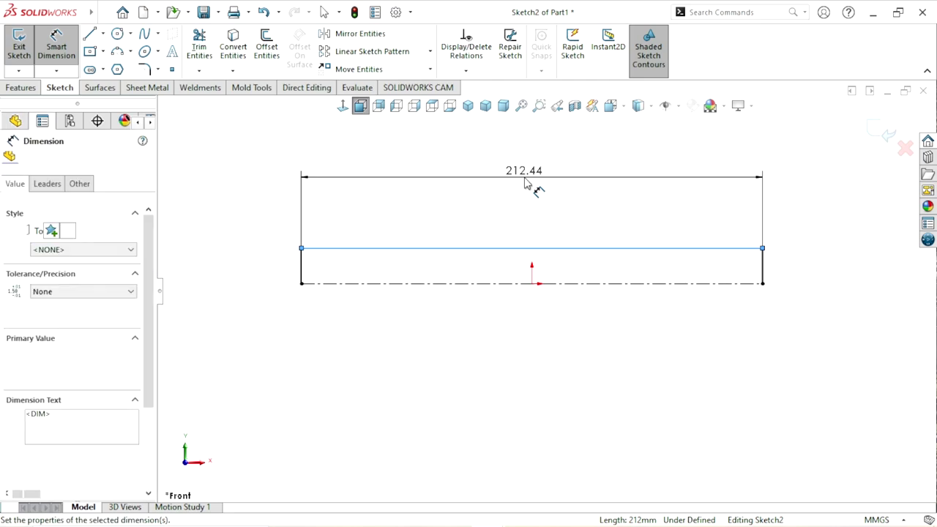
{"action": "double_click", "coordinate": [527, 188]}
{"action": "type", "text": "250"}
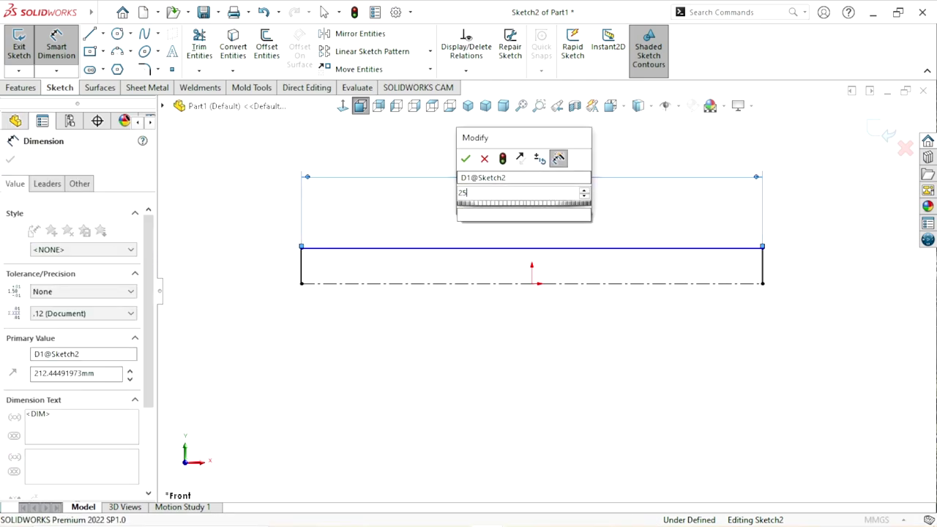
{"action": "key", "text": "Return"}
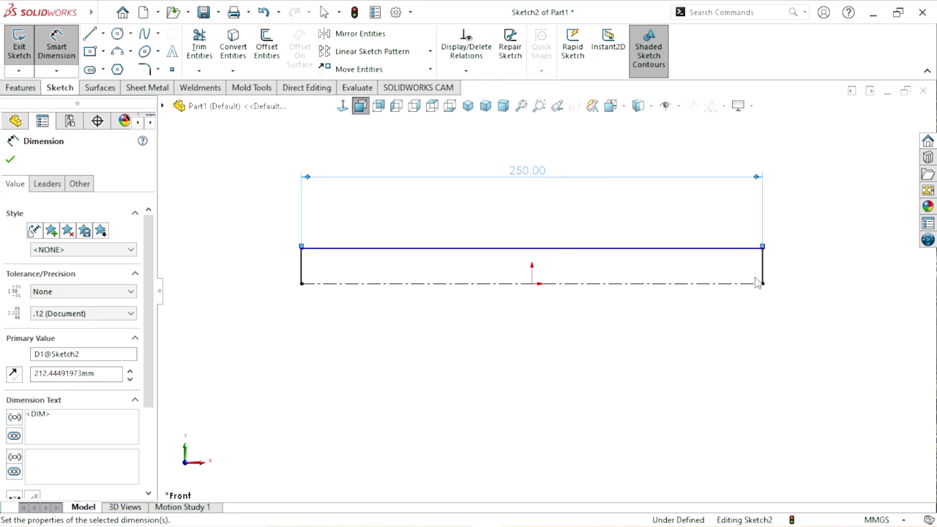
Step: Dimension the profile's height from the centreline to 16 mm
{"action": "left_click", "coordinate": [714, 284]}
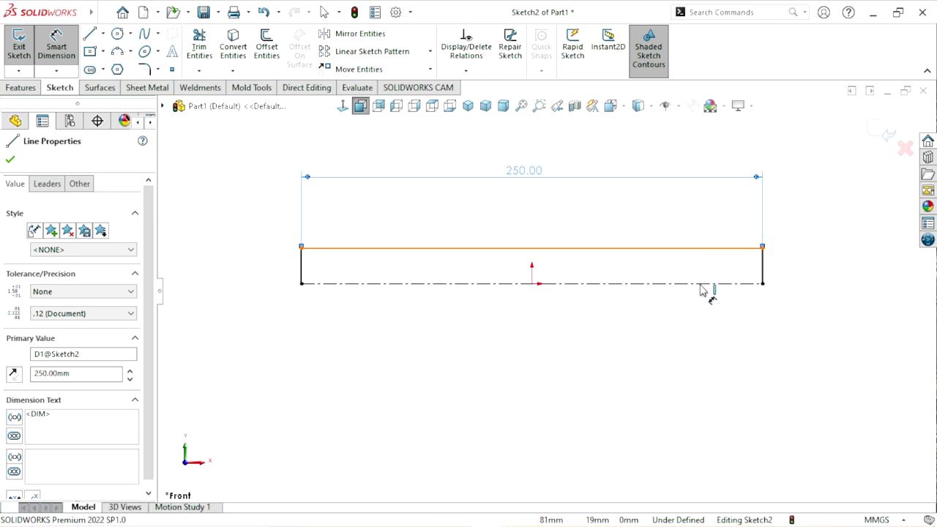
{"action": "left_click", "coordinate": [797, 300]}
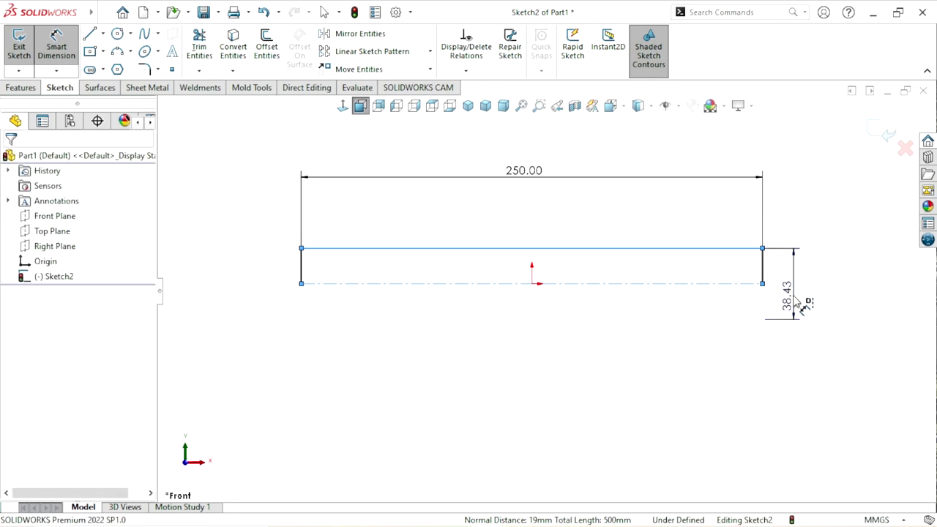
{"action": "type", "text": "16"}
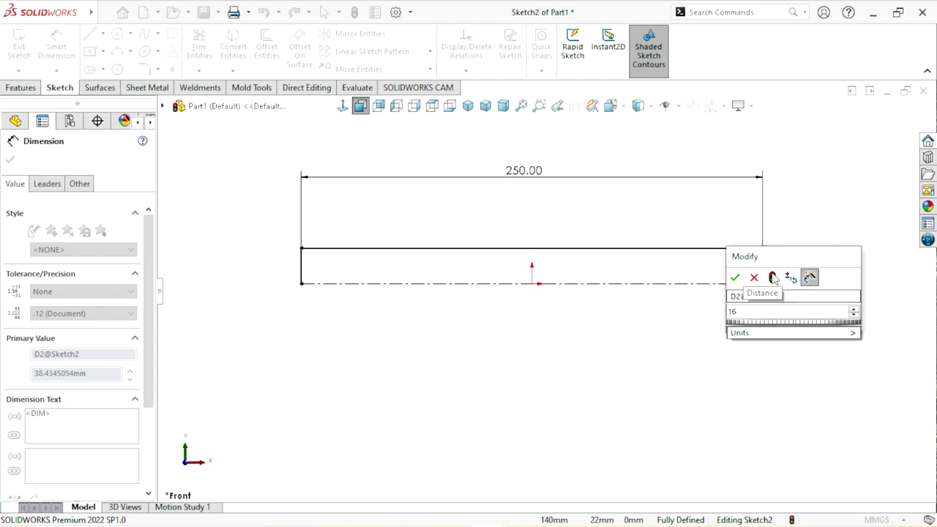
{"action": "left_click", "coordinate": [736, 277]}
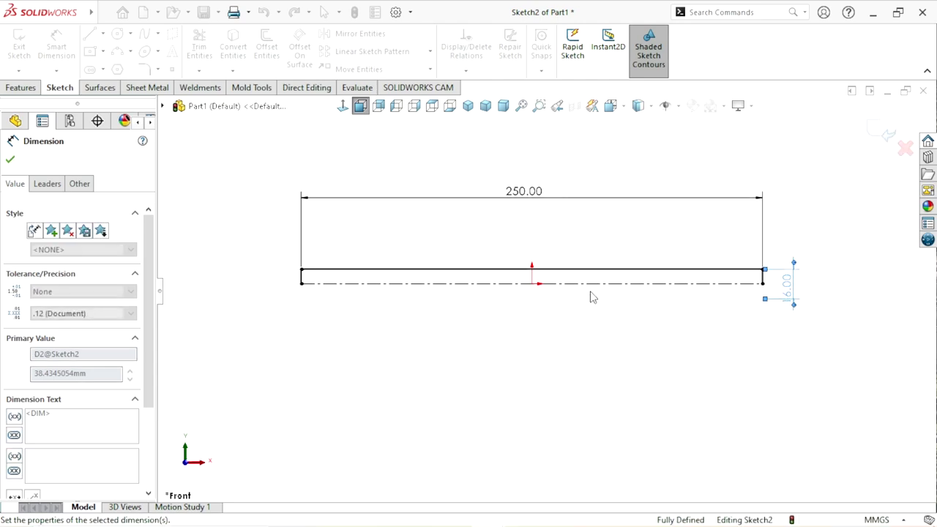
{"action": "scroll", "coordinate": [579, 299], "scroll_direction": "down", "scroll_amount": 1}
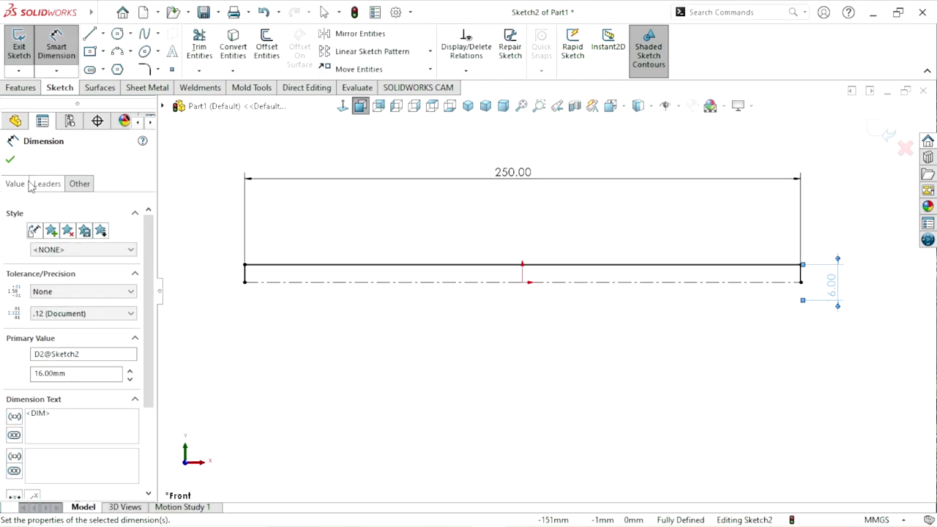
{"action": "left_click", "coordinate": [10, 161]}
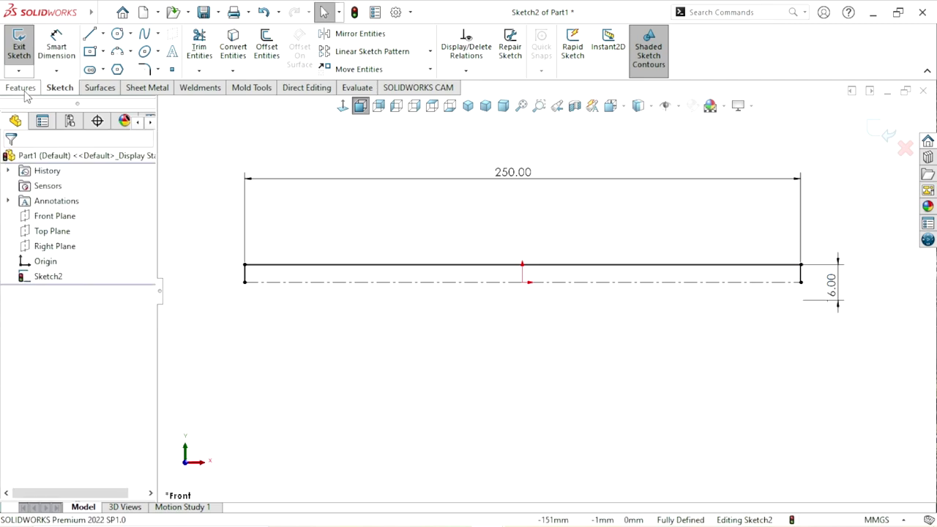
{"action": "left_click", "coordinate": [25, 87]}
Step: Revolve Sketch2 360° about its centreline, letting the sketch auto-close
{"action": "left_click", "coordinate": [65, 47]}
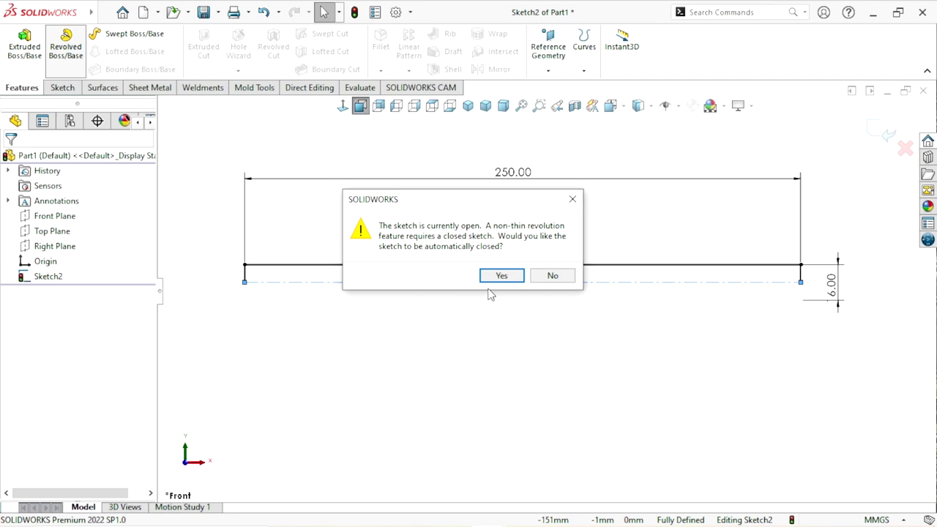
{"action": "left_click", "coordinate": [501, 277]}
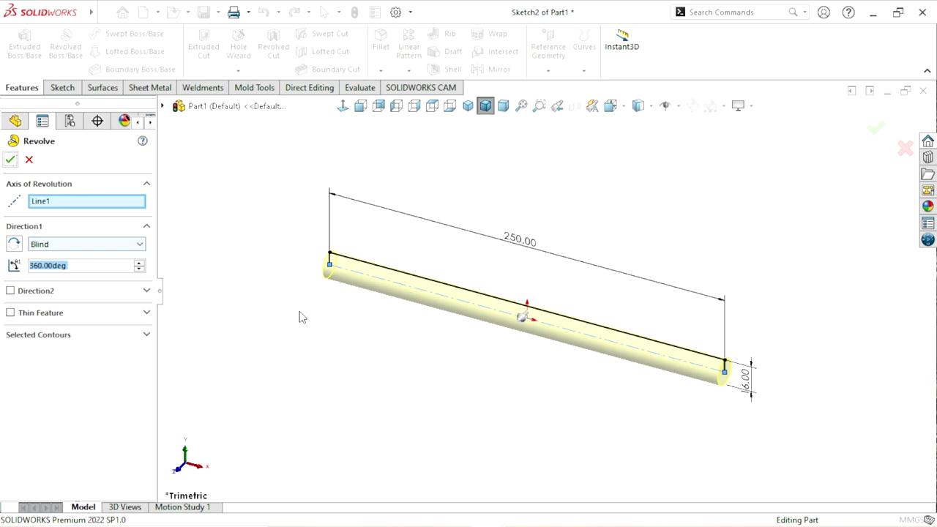
{"action": "key", "text": "Return"}
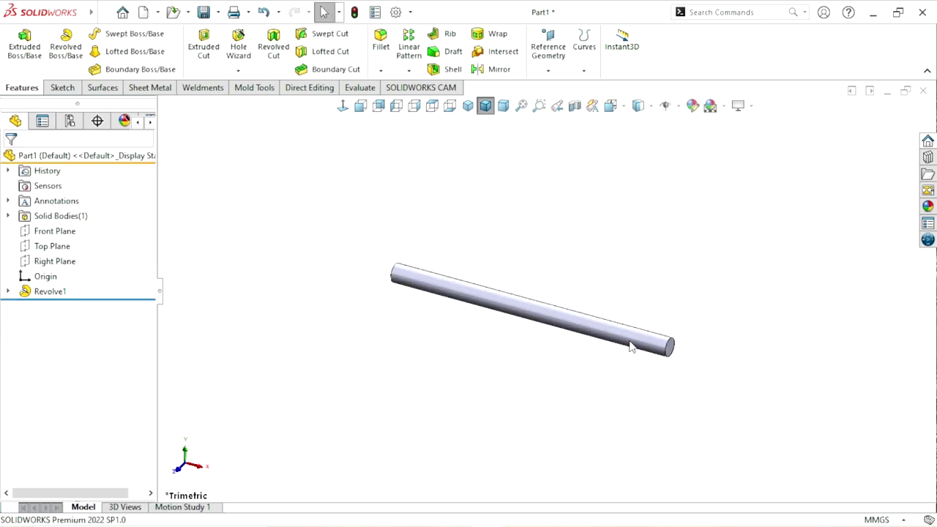
Step: Start a sketch on the rod's right end face and draw a circle centred on the origin
{"action": "scroll", "coordinate": [630, 346], "scroll_direction": "down", "scroll_amount": 2}
{"action": "scroll", "coordinate": [599, 293], "scroll_direction": "down", "scroll_amount": 1}
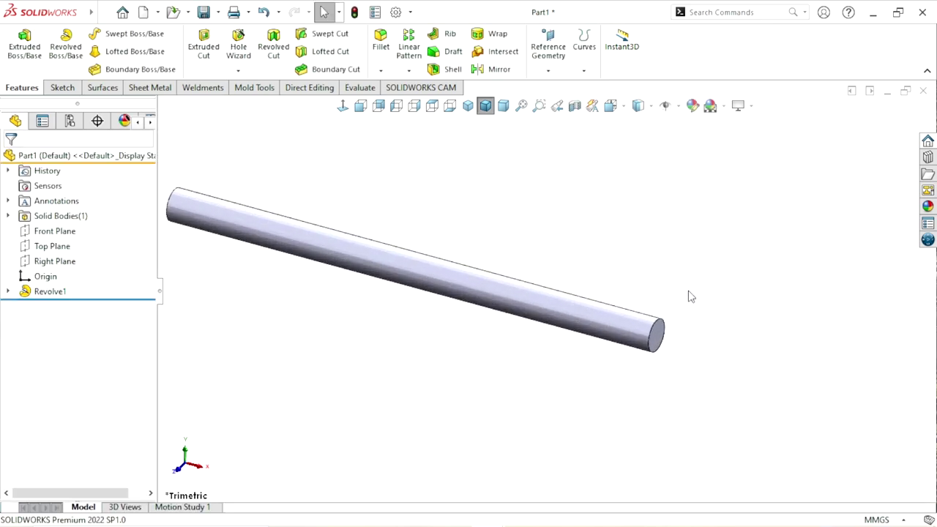
{"action": "left_click", "coordinate": [657, 341]}
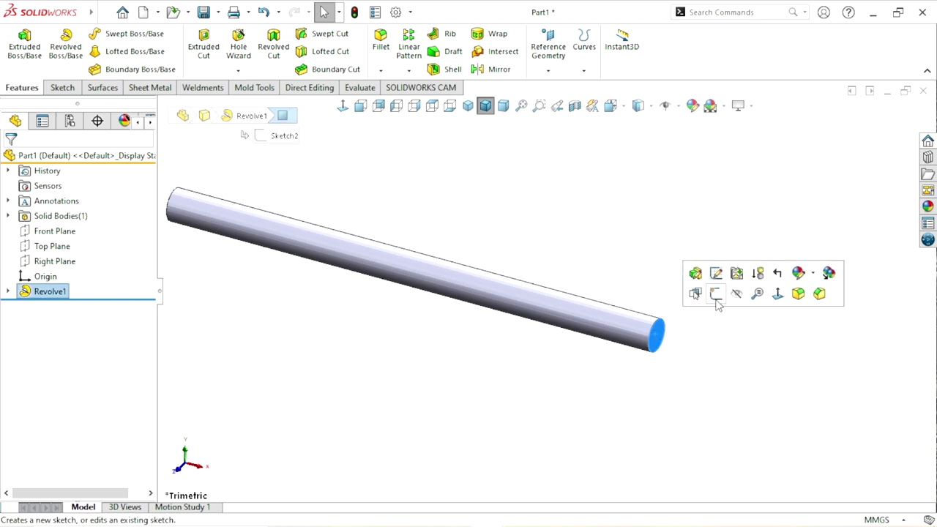
{"action": "left_click", "coordinate": [717, 294]}
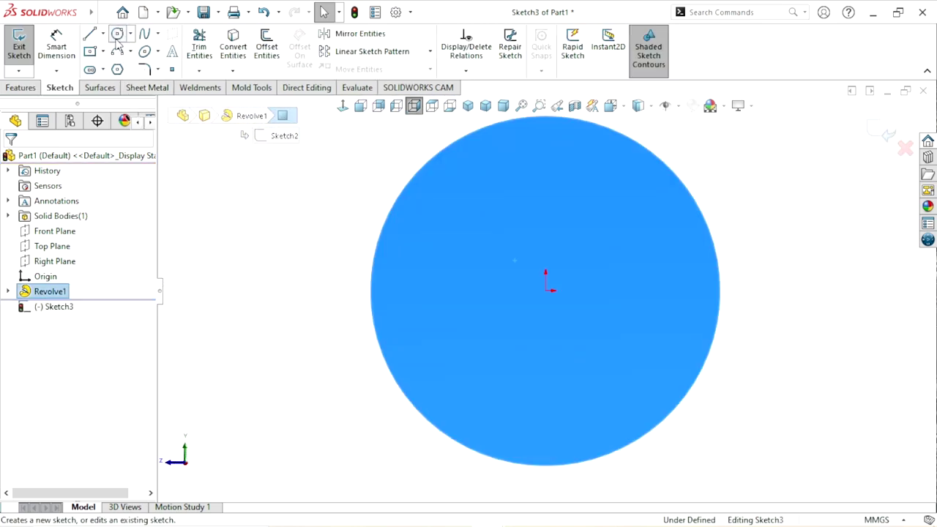
{"action": "key", "text": "c"}
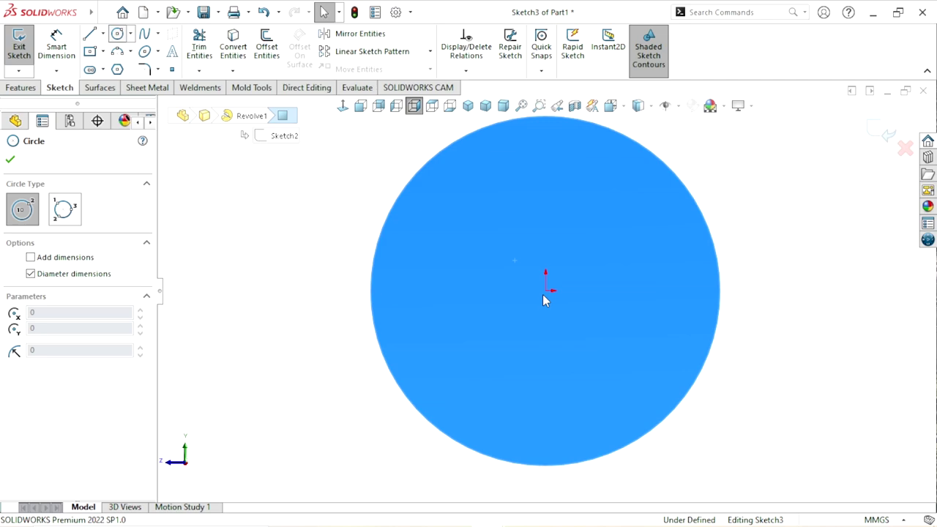
{"action": "left_click", "coordinate": [545, 290]}
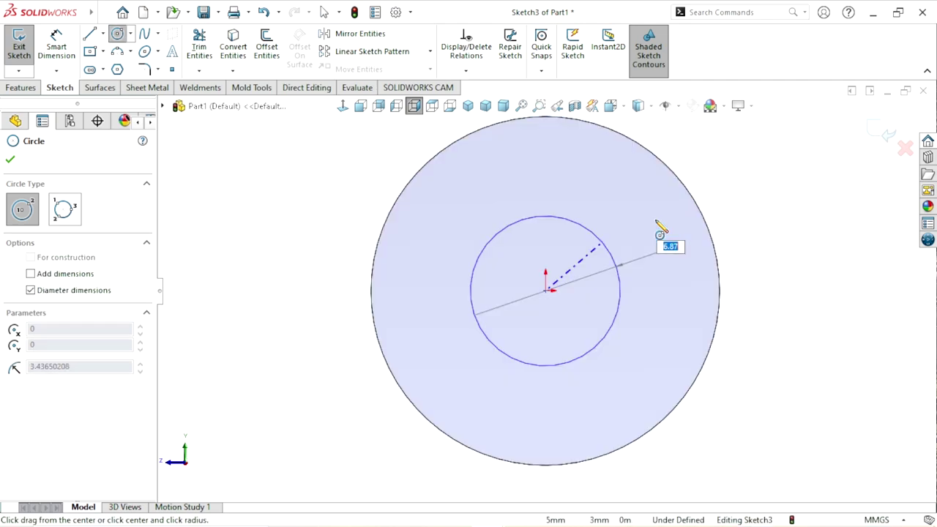
{"action": "left_click", "coordinate": [654, 221]}
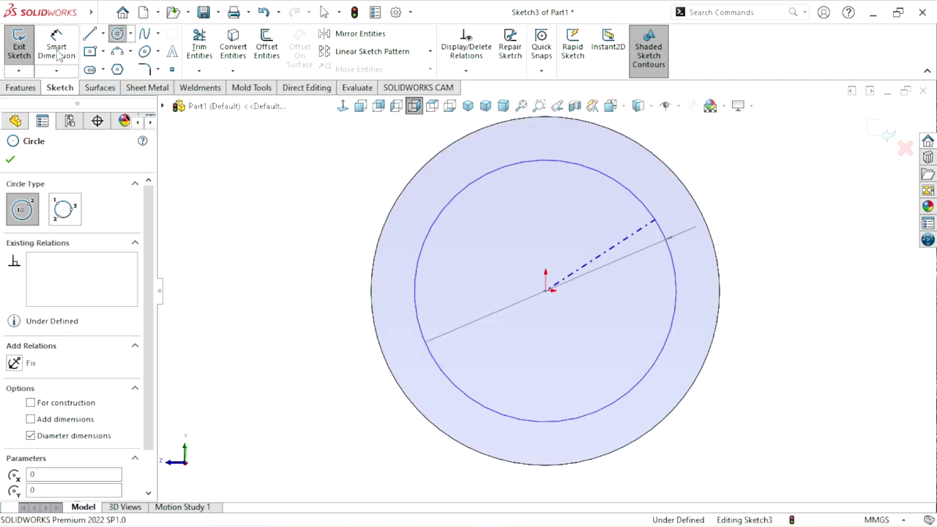
{"action": "key", "text": "Escape"}
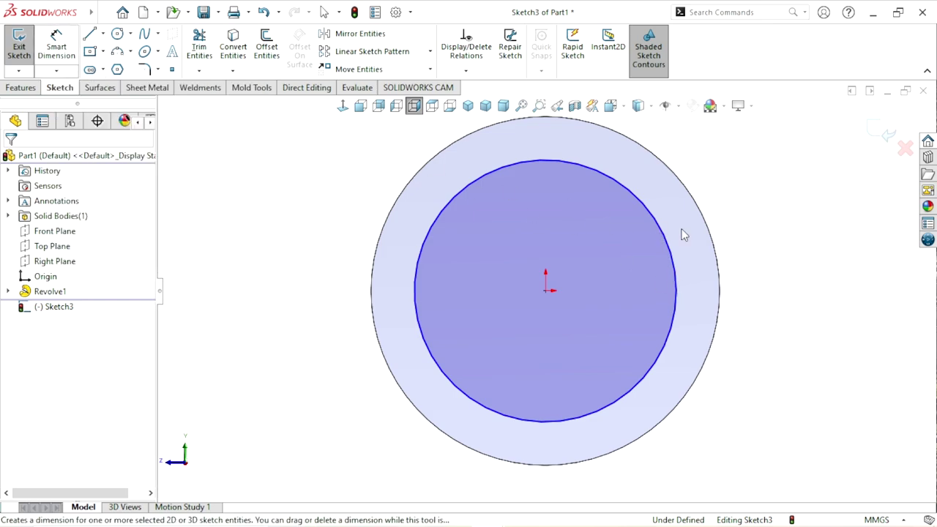
Step: Dimension the circle's diameter to 13.5 mm
{"action": "left_click", "coordinate": [678, 287]}
{"action": "left_click", "coordinate": [74, 57]}
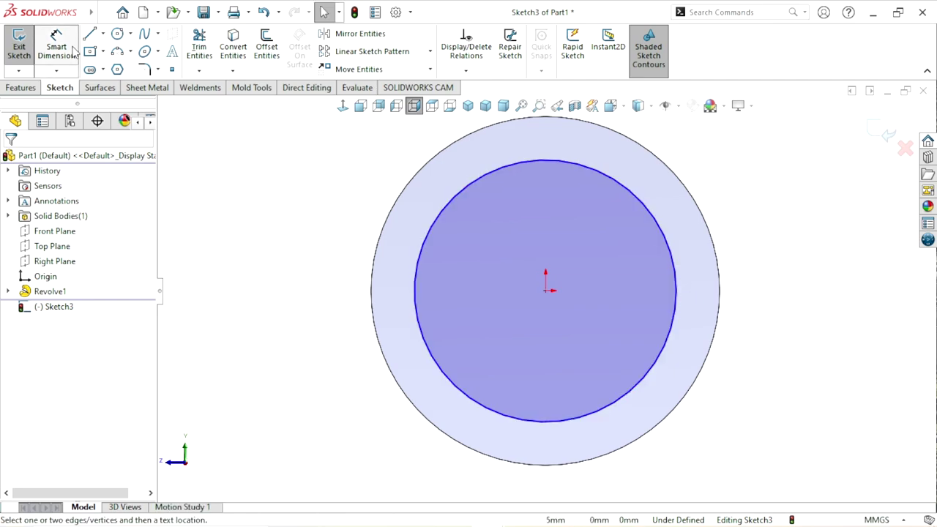
{"action": "left_click", "coordinate": [678, 306]}
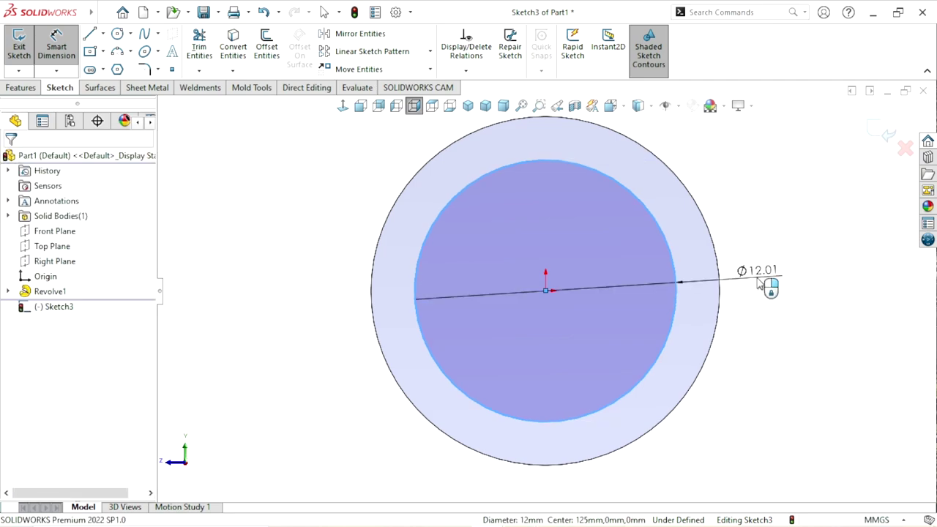
{"action": "left_click", "coordinate": [760, 284]}
{"action": "type", "text": "13.5"}
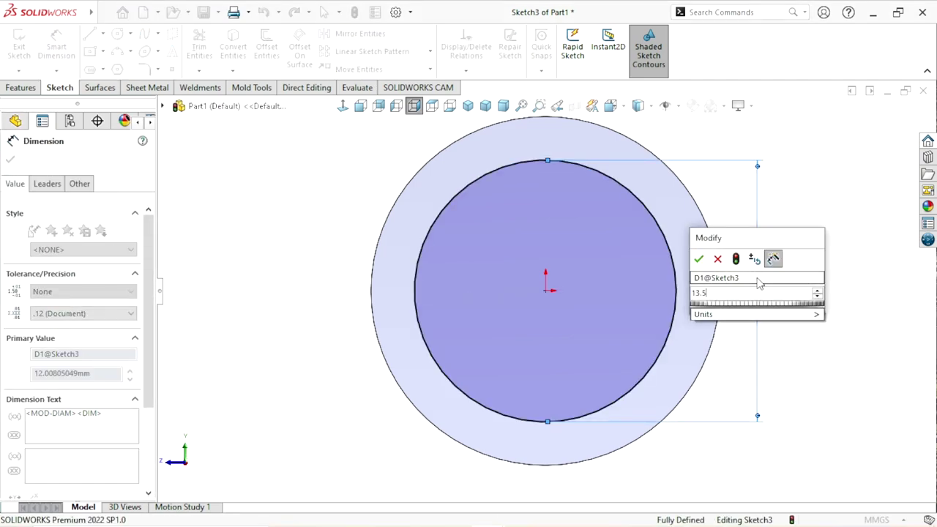
{"action": "left_click", "coordinate": [699, 259]}
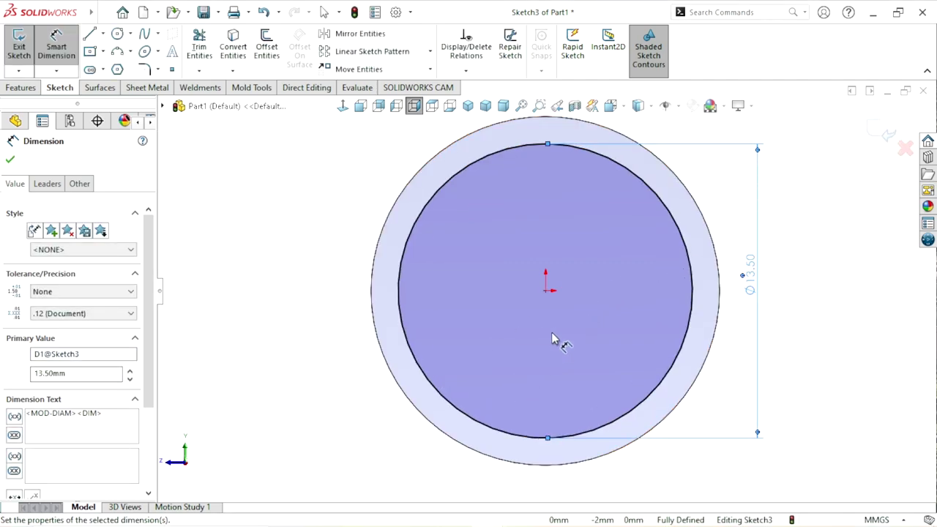
{"action": "scroll", "coordinate": [586, 300], "scroll_direction": "up", "scroll_amount": 2}
{"action": "scroll", "coordinate": [575, 300], "scroll_direction": "up", "scroll_amount": 1}
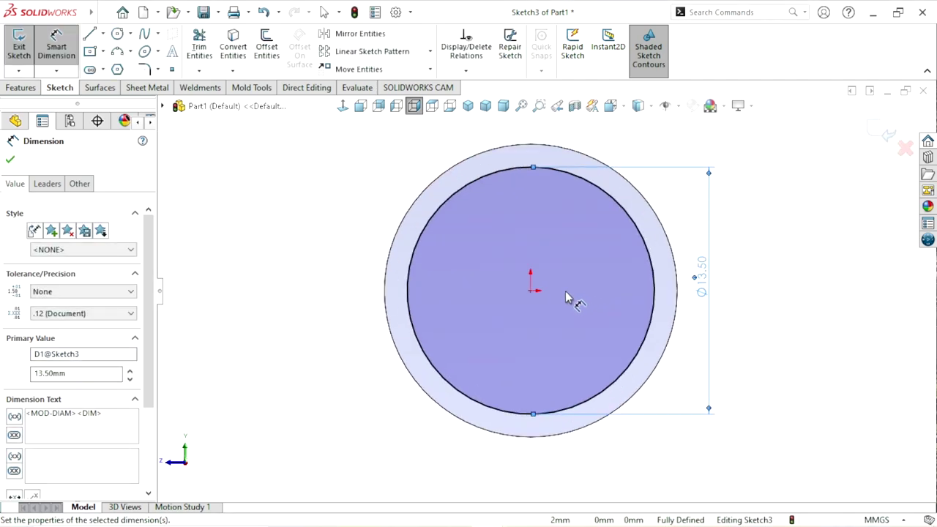
{"action": "left_click", "coordinate": [10, 161]}
{"action": "left_click", "coordinate": [20, 89]}
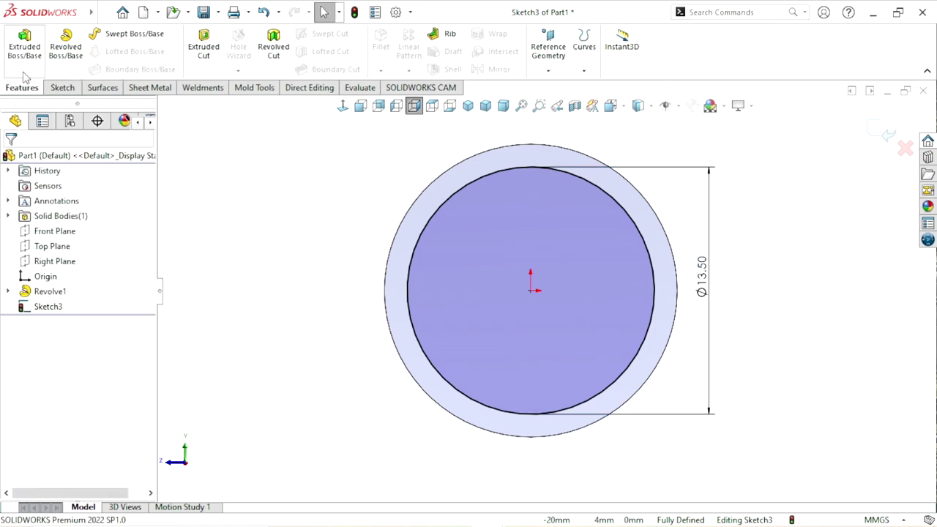
Step: Extrude-cut 60 mm Blind with Flip side to cut, leaving a Ø13.5 mm end
{"action": "left_click", "coordinate": [201, 59]}
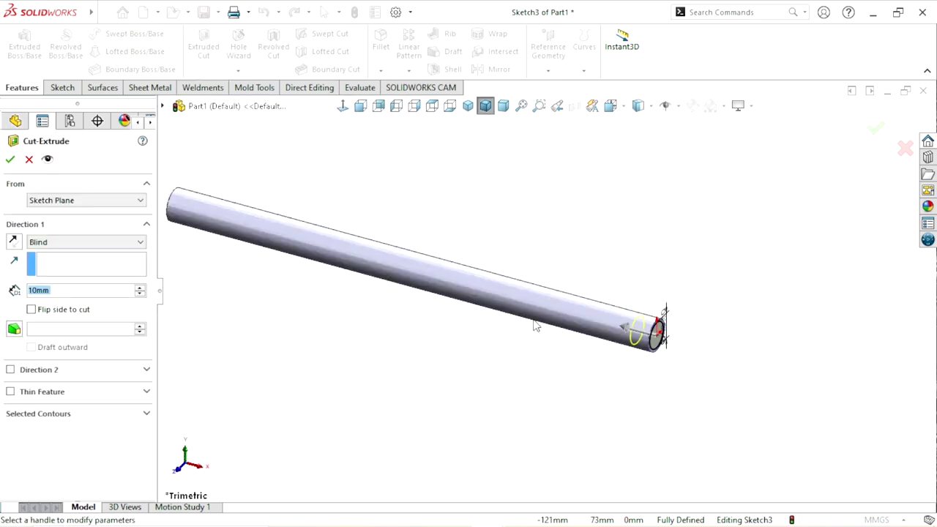
{"action": "left_click", "coordinate": [99, 249]}
{"action": "left_click", "coordinate": [88, 252]}
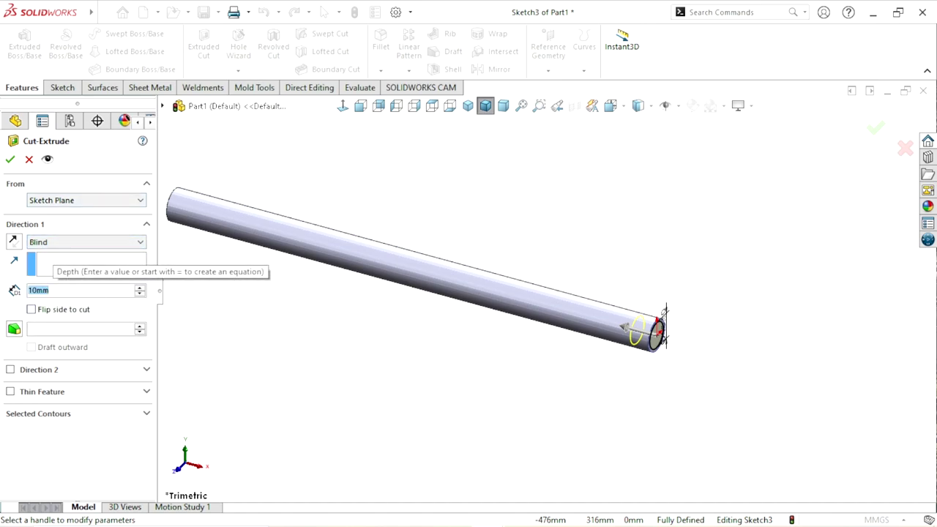
{"action": "type", "text": "60"}
{"action": "key", "text": "Return"}
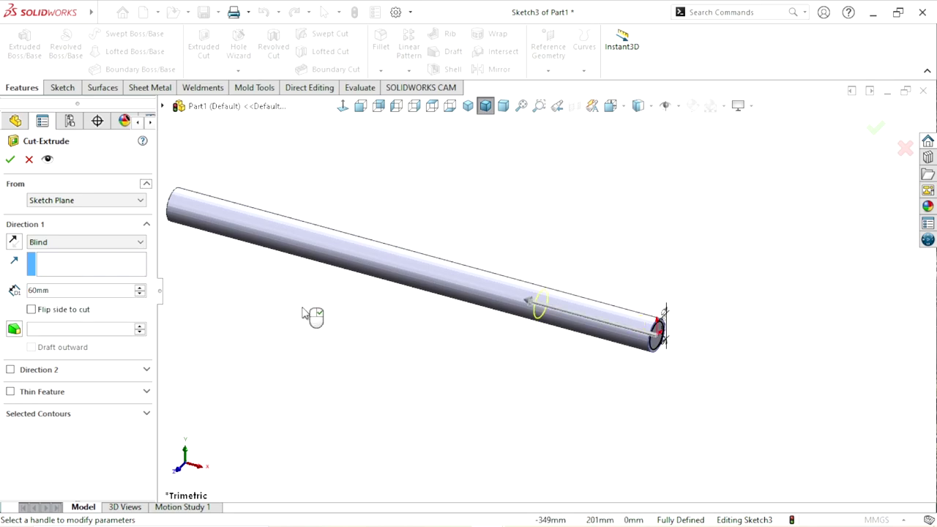
{"action": "left_click", "coordinate": [31, 309]}
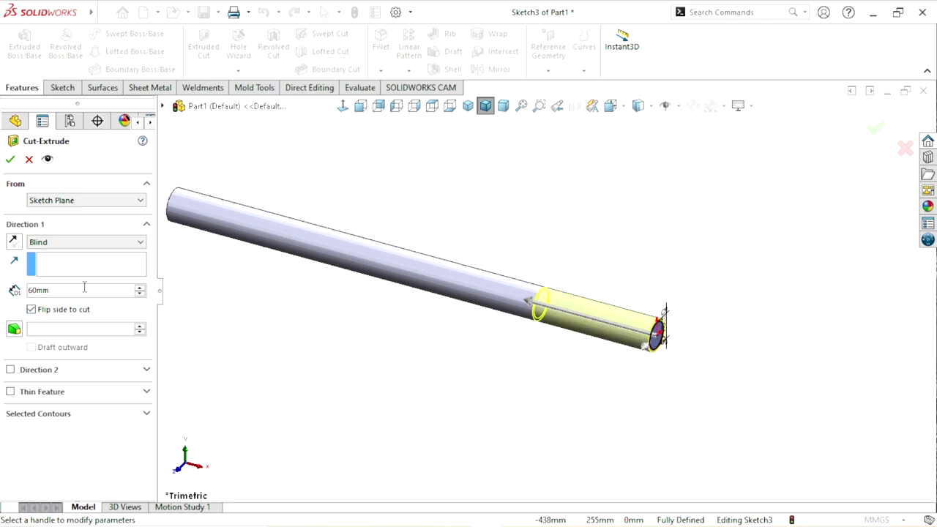
{"action": "left_click", "coordinate": [10, 161]}
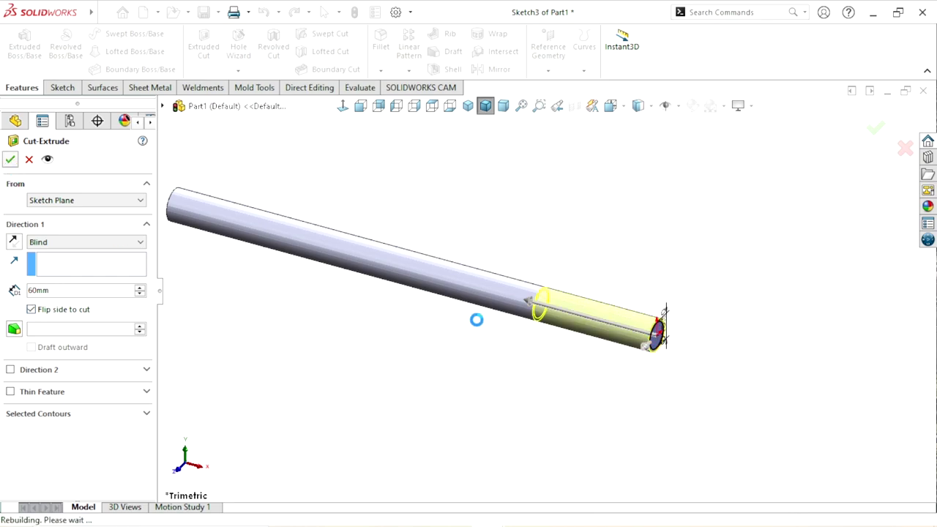
{"action": "left_click", "coordinate": [576, 396]}
{"action": "scroll", "coordinate": [568, 354], "scroll_direction": "up", "scroll_amount": 2}
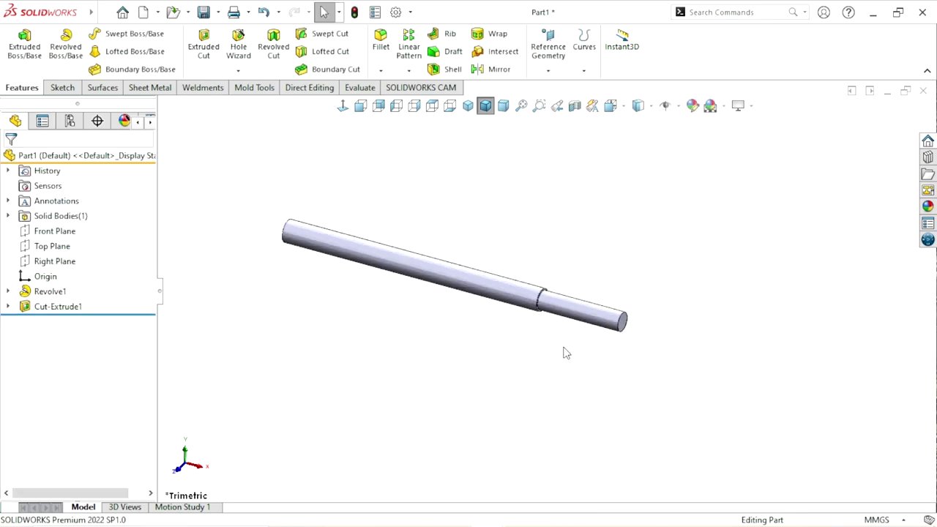
{"action": "scroll", "coordinate": [517, 308], "scroll_direction": "down", "scroll_amount": 1}
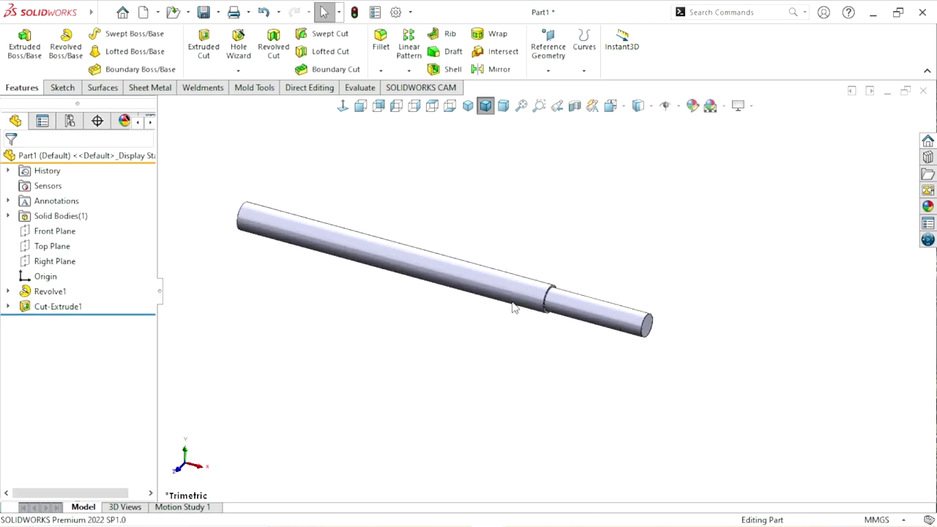
Step: Chamfer the shaft step edge at 2 mm × 45°
{"action": "left_click", "coordinate": [380, 70]}
{"action": "left_click", "coordinate": [406, 104]}
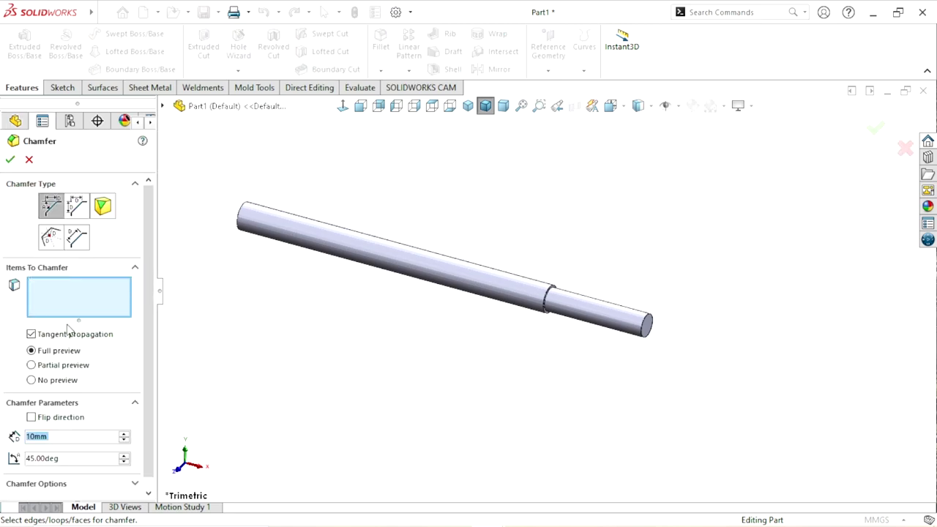
{"action": "double_click", "coordinate": [40, 437]}
{"action": "type", "text": "2"}
{"action": "key", "text": "Return"}
{"action": "scroll", "coordinate": [557, 311], "scroll_direction": "down", "scroll_amount": 2}
{"action": "scroll", "coordinate": [526, 267], "scroll_direction": "down", "scroll_amount": 2}
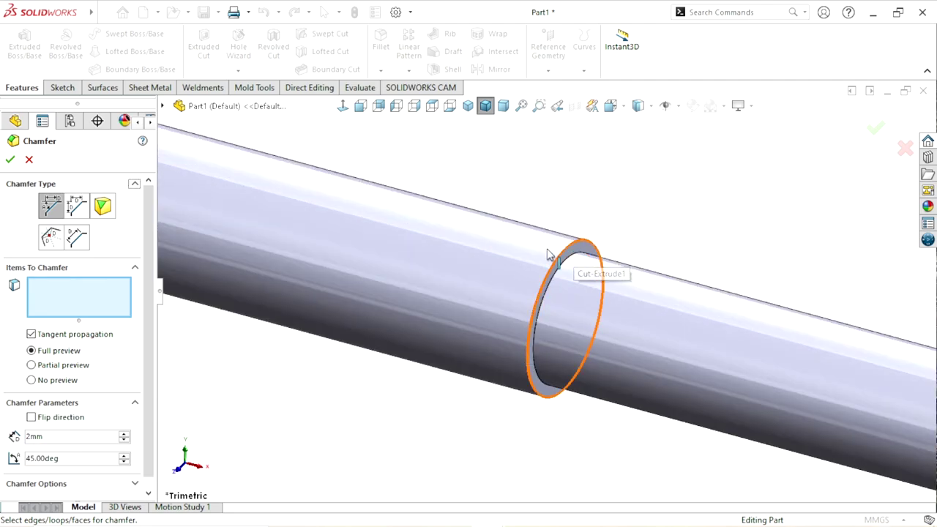
{"action": "left_click", "coordinate": [568, 252]}
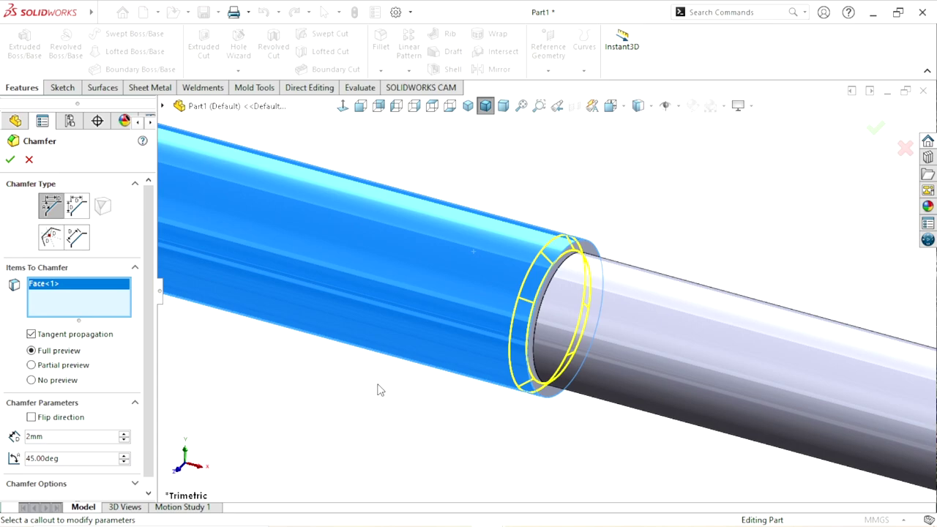
{"action": "scroll", "coordinate": [379, 386], "scroll_direction": "up", "scroll_amount": 2}
{"action": "scroll", "coordinate": [379, 387], "scroll_direction": "up", "scroll_amount": 1}
{"action": "scroll", "coordinate": [288, 302], "scroll_direction": "up", "scroll_amount": 2}
{"action": "scroll", "coordinate": [287, 302], "scroll_direction": "down", "scroll_amount": 1}
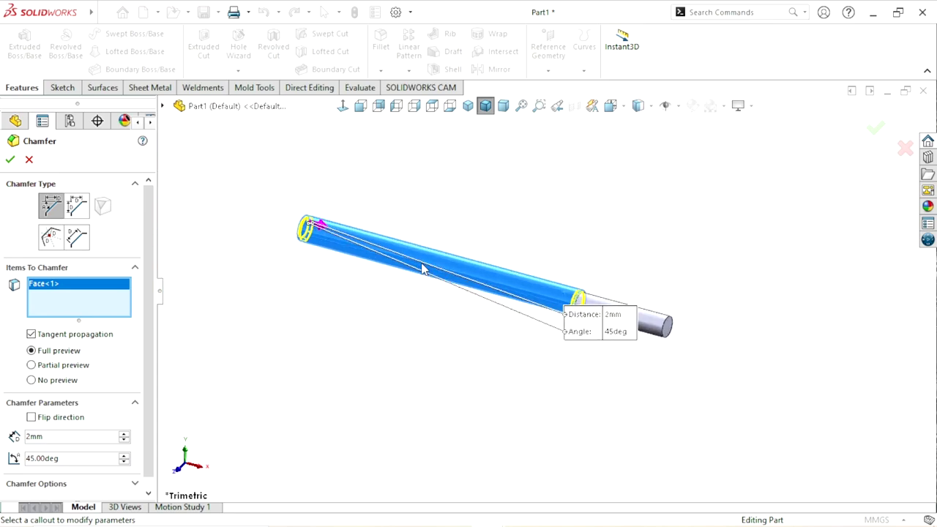
{"action": "left_click", "coordinate": [10, 161]}
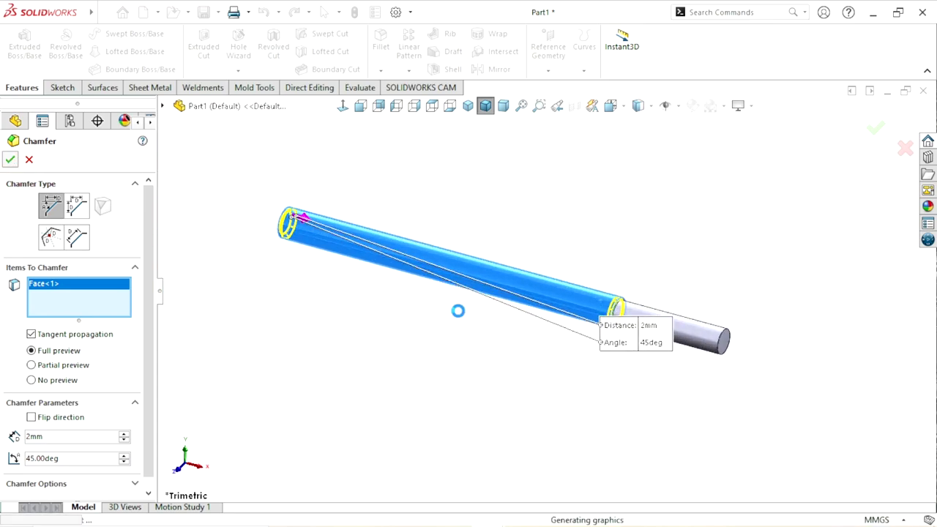
{"action": "middle_click_drag", "start_coordinate": [466, 362], "coordinate": [596, 366]}
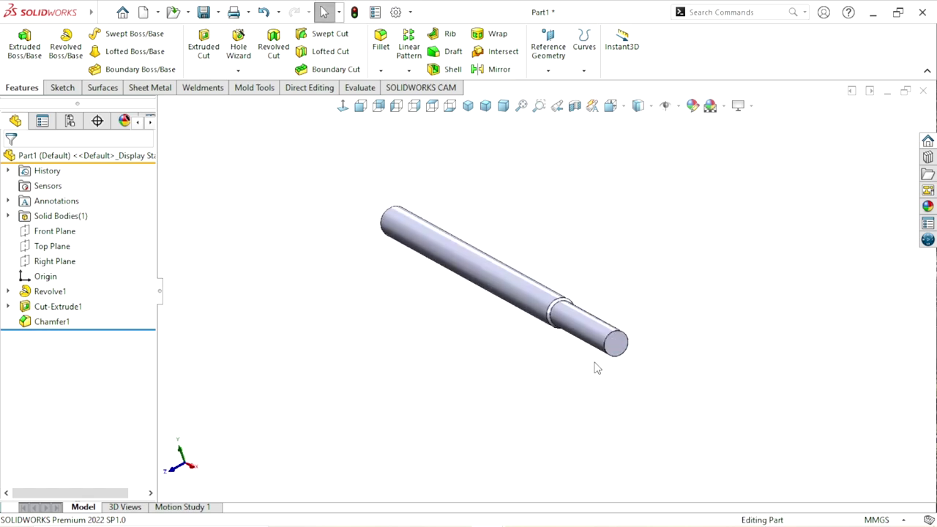
{"action": "scroll", "coordinate": [591, 347], "scroll_direction": "down", "scroll_amount": 2}
Step: Sketch a center rectangle from the origin on the thinner shaft's end face
{"action": "scroll", "coordinate": [556, 293], "scroll_direction": "down", "scroll_amount": 3}
{"action": "left_click", "coordinate": [597, 324]}
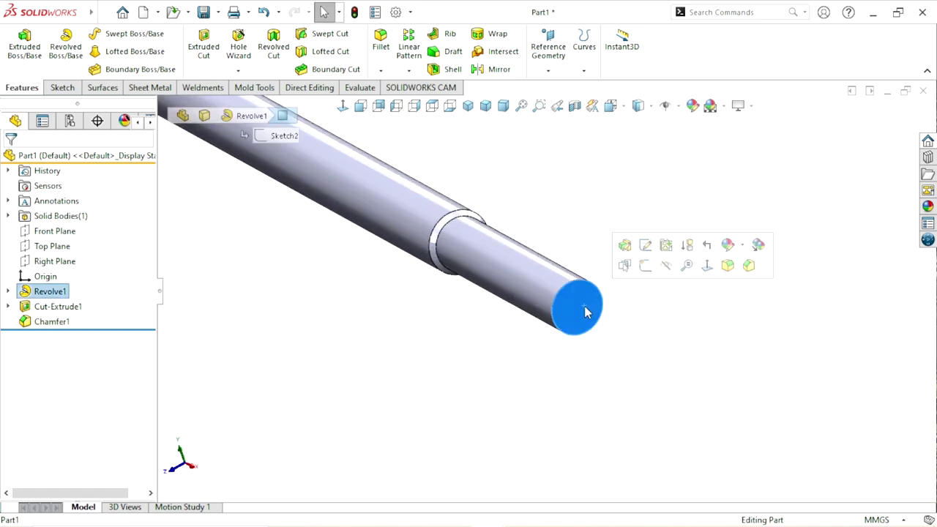
{"action": "left_click", "coordinate": [649, 273]}
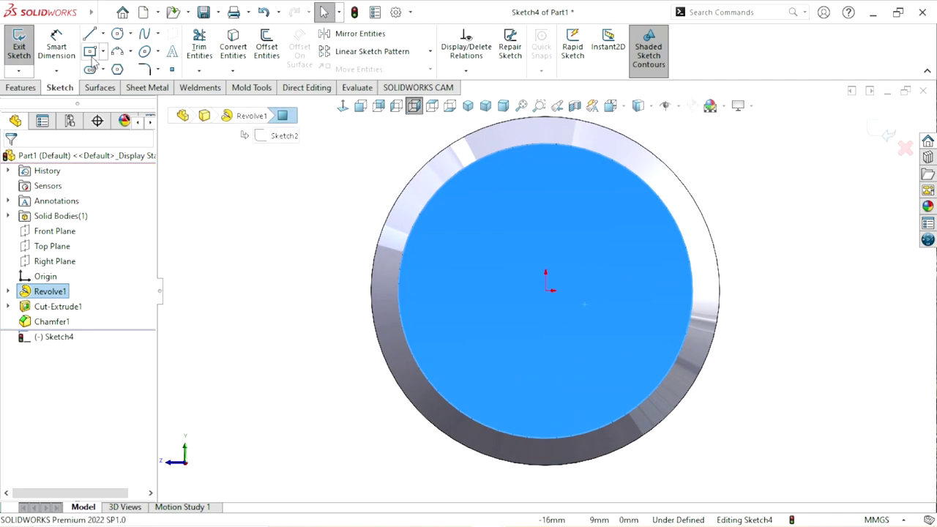
{"action": "right_click_drag", "start_coordinate": [574, 258], "coordinate": [552, 292]}
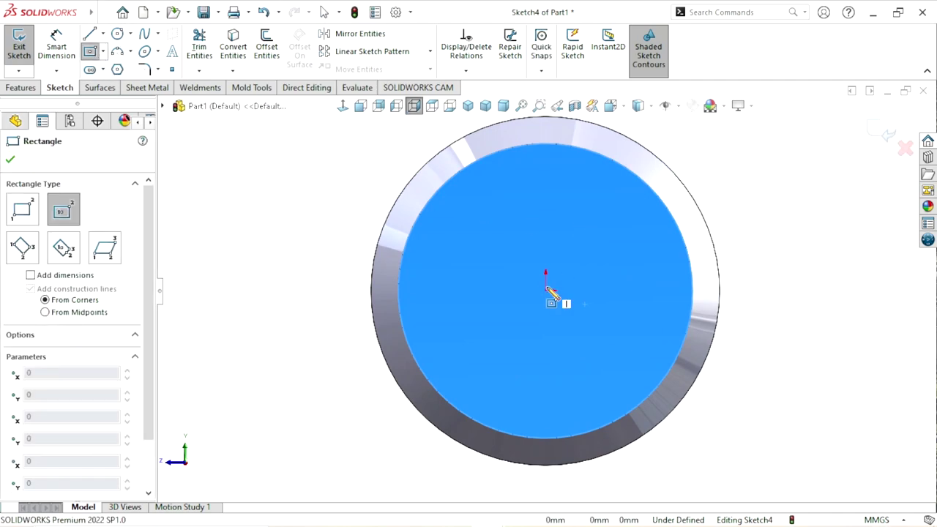
{"action": "left_click", "coordinate": [545, 291]}
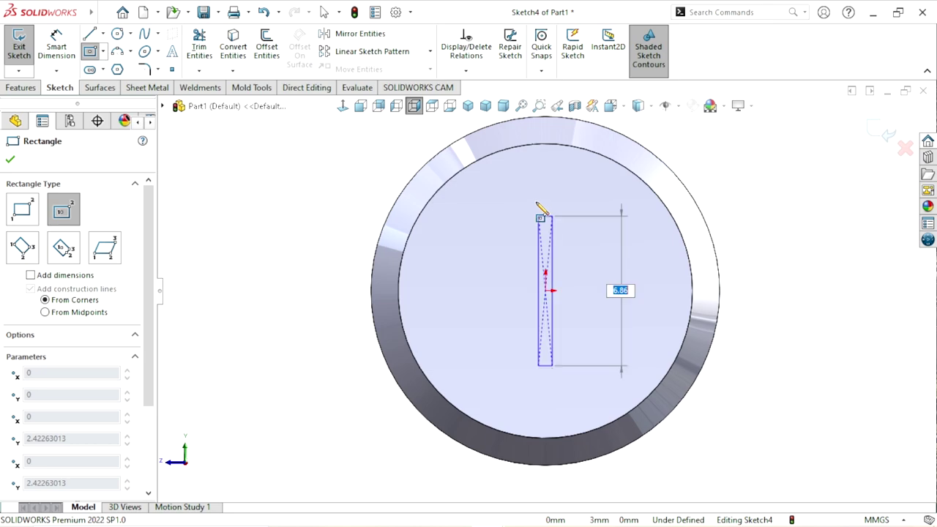
{"action": "left_click", "coordinate": [648, 175]}
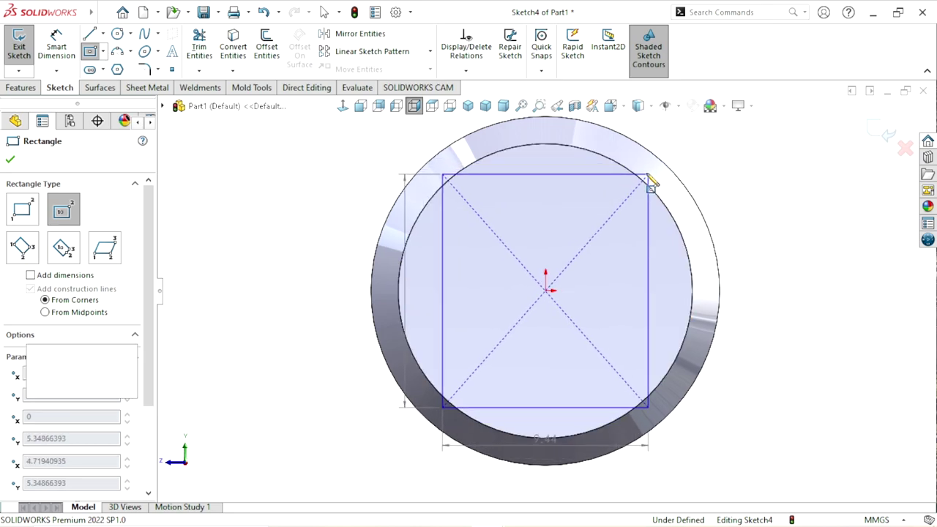
{"action": "left_click", "coordinate": [10, 159]}
Step: Dimension the rectangle's right side to 10 mm
{"action": "left_click", "coordinate": [56, 45]}
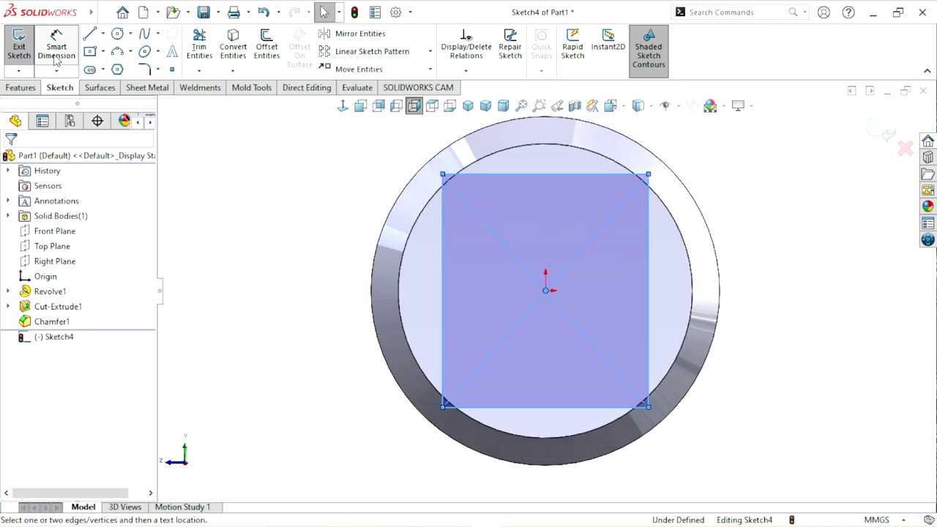
{"action": "left_click", "coordinate": [649, 289]}
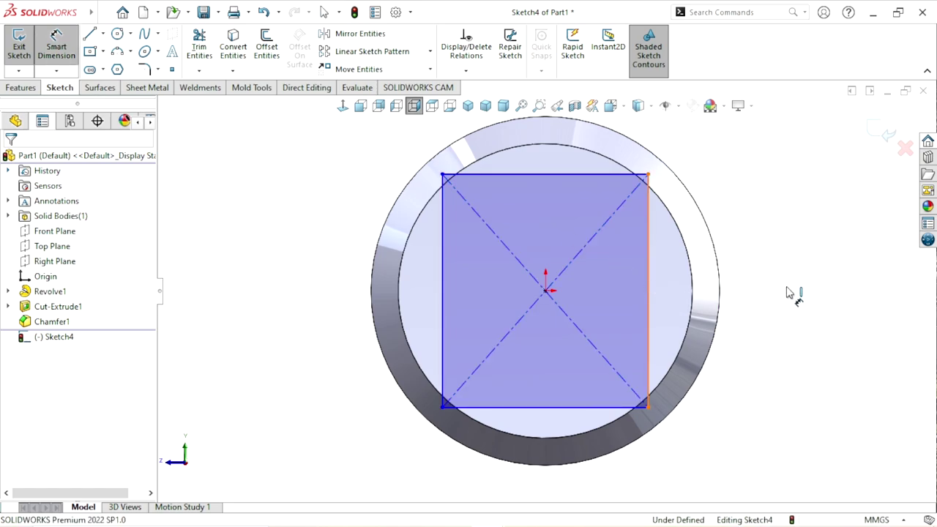
{"action": "left_click", "coordinate": [772, 300]}
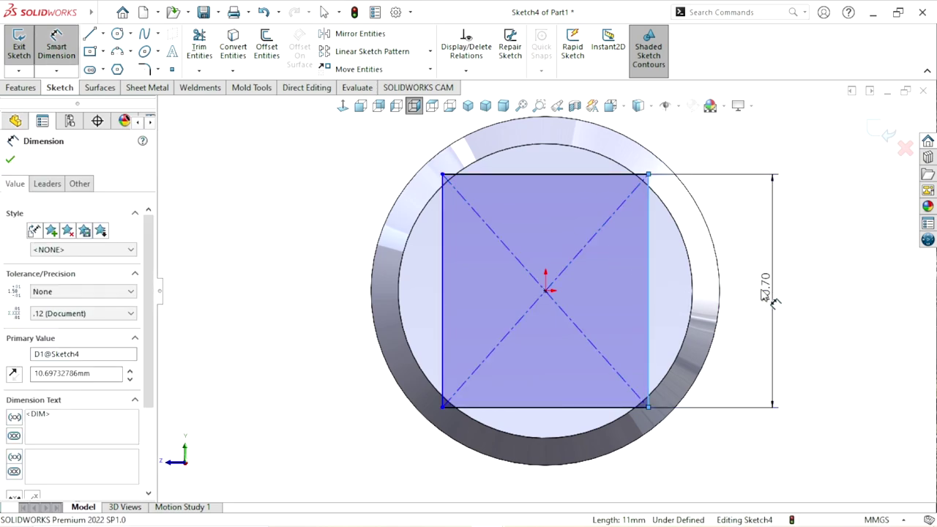
{"action": "type", "text": "10"}
{"action": "left_click", "coordinate": [714, 270]}
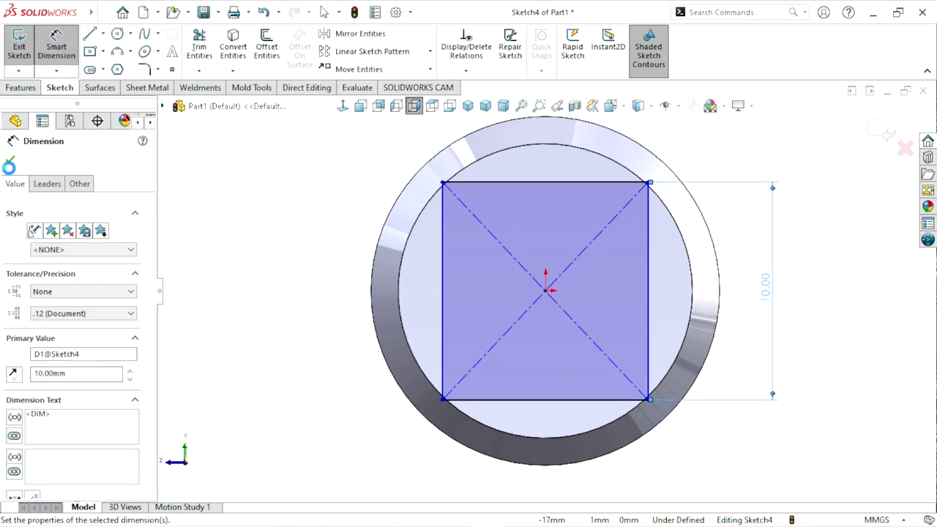
{"action": "left_click", "coordinate": [10, 159]}
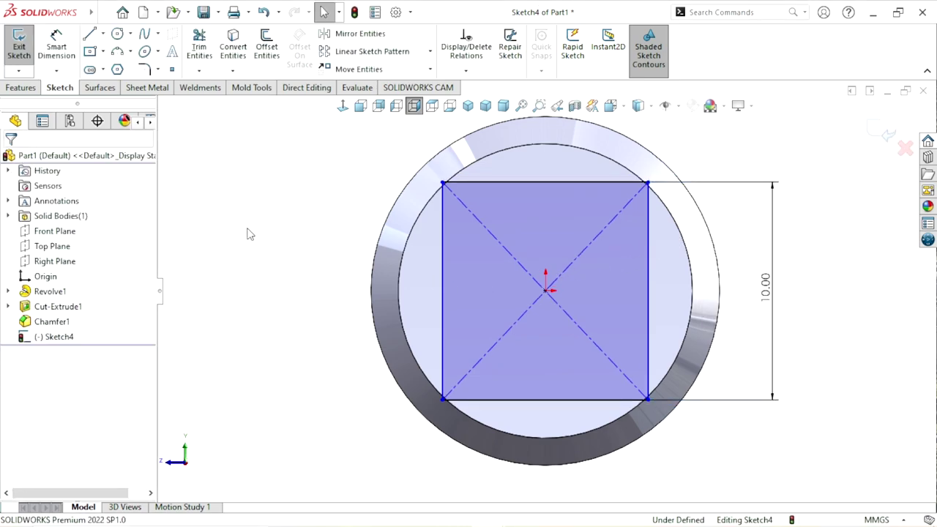
Step: Make the left and top sides Equal so the rectangle becomes a square
{"action": "left_click", "coordinate": [442, 282]}
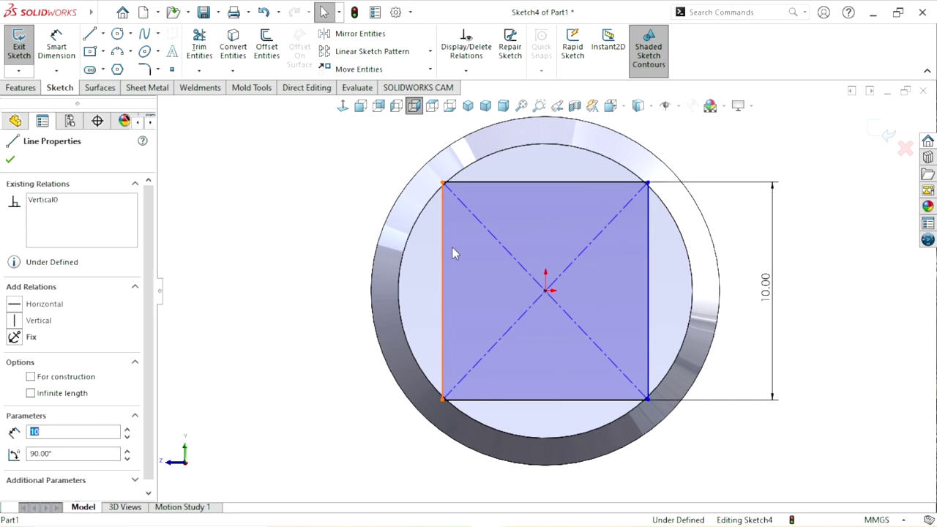
{"action": "left_click", "coordinate": [487, 181]}
{"action": "left_click", "coordinate": [486, 181], "text": "ctrl"}
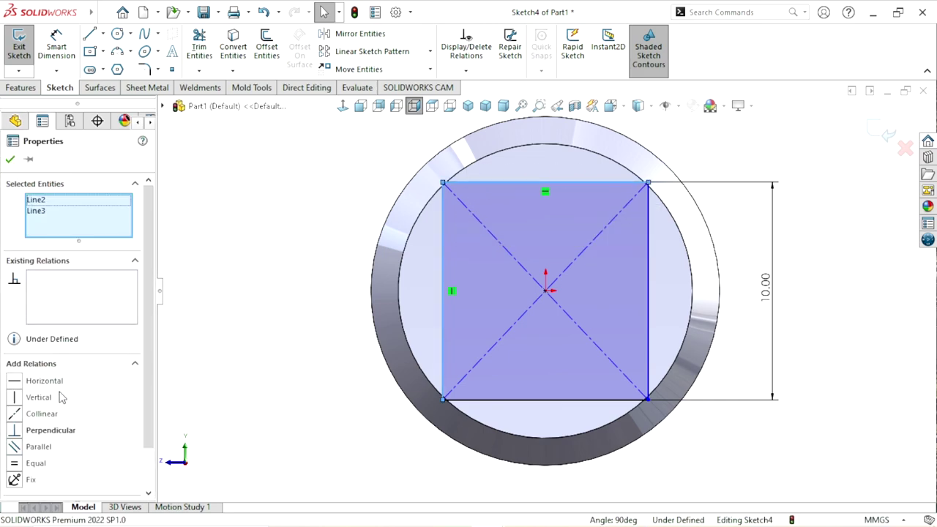
{"action": "left_click", "coordinate": [16, 467]}
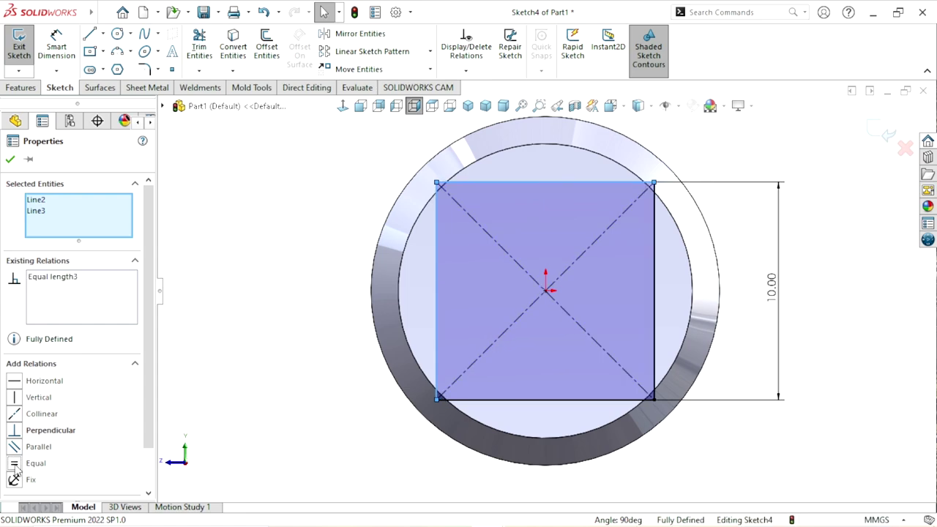
{"action": "left_click", "coordinate": [11, 160]}
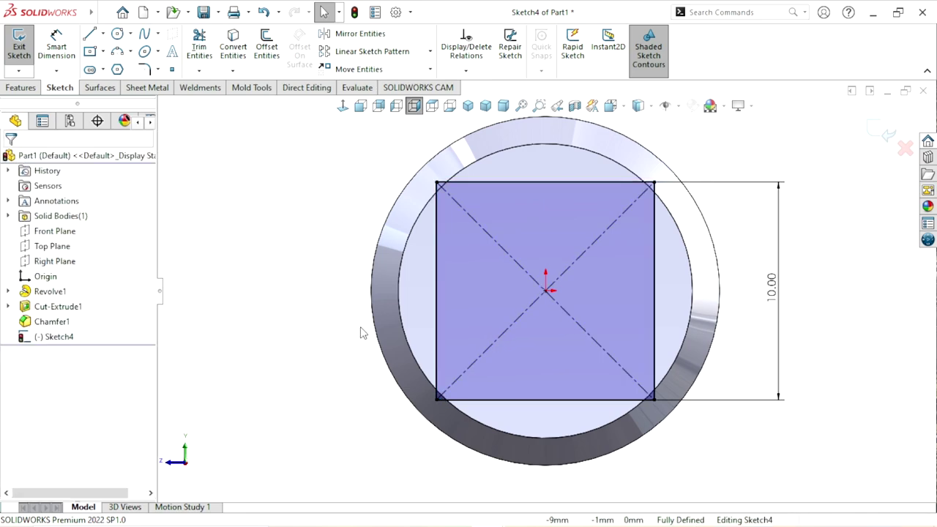
{"action": "scroll", "coordinate": [591, 335], "scroll_direction": "up", "scroll_amount": 3}
{"action": "scroll", "coordinate": [477, 287], "scroll_direction": "down", "scroll_amount": 1}
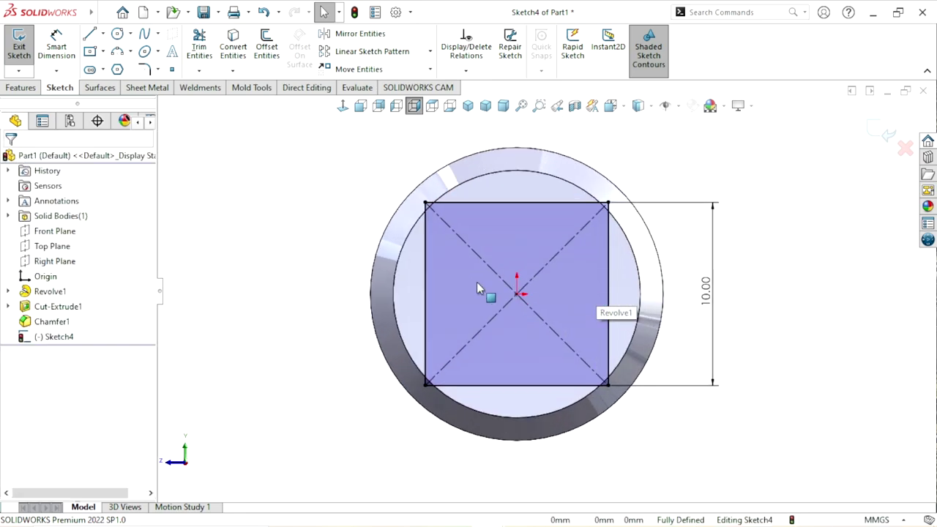
{"action": "left_click", "coordinate": [22, 89]}
Step: Extrude-cut 15 mm Blind outside the square with Flip side to cut
{"action": "left_click", "coordinate": [203, 50]}
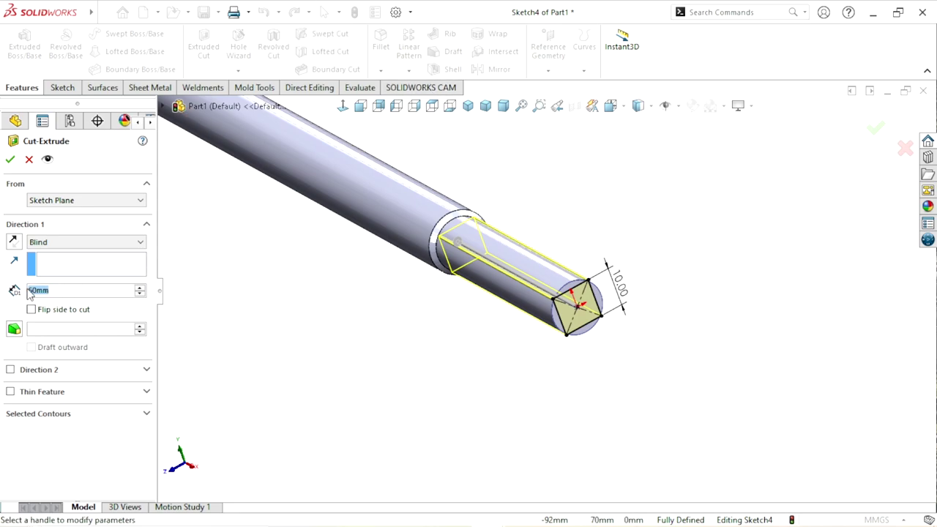
{"action": "type", "text": "15"}
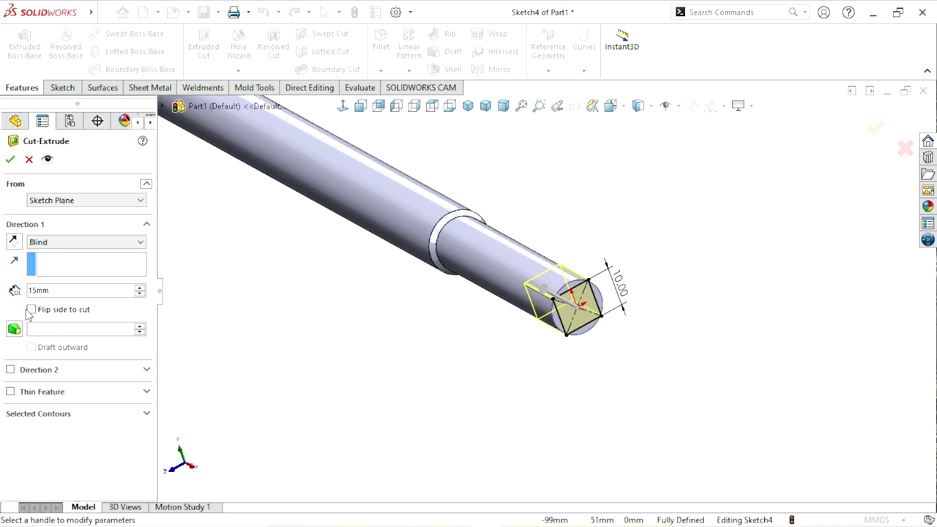
{"action": "left_click", "coordinate": [31, 309]}
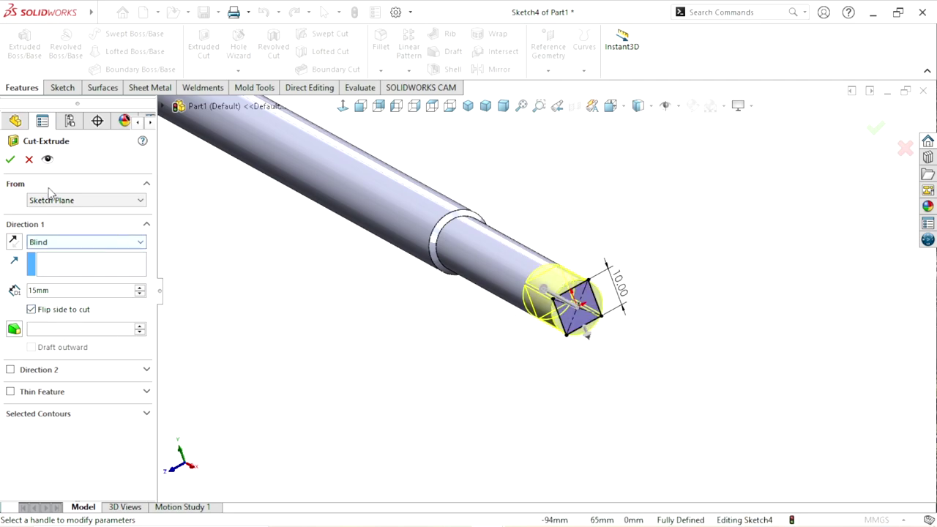
{"action": "left_click", "coordinate": [11, 159]}
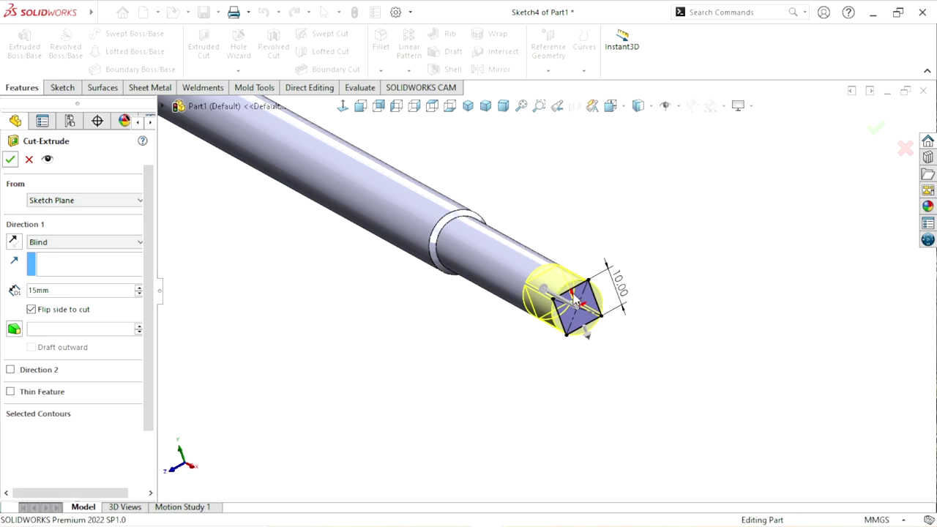
{"action": "scroll", "coordinate": [622, 293], "scroll_direction": "down", "scroll_amount": 1}
{"action": "scroll", "coordinate": [622, 293], "scroll_direction": "down", "scroll_amount": 2}
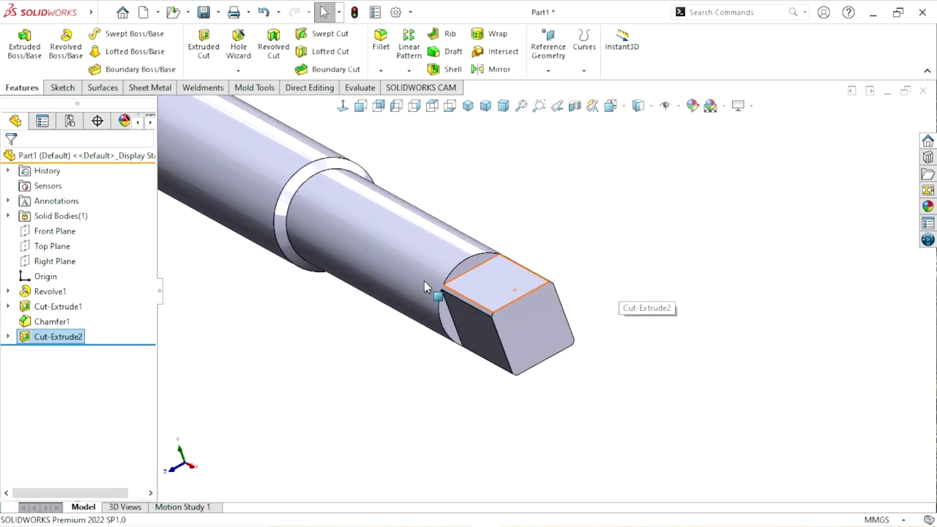
Step: Add a 2 mm fillet to the square drive edges where they meet the round shaft
{"action": "left_click", "coordinate": [652, 238]}
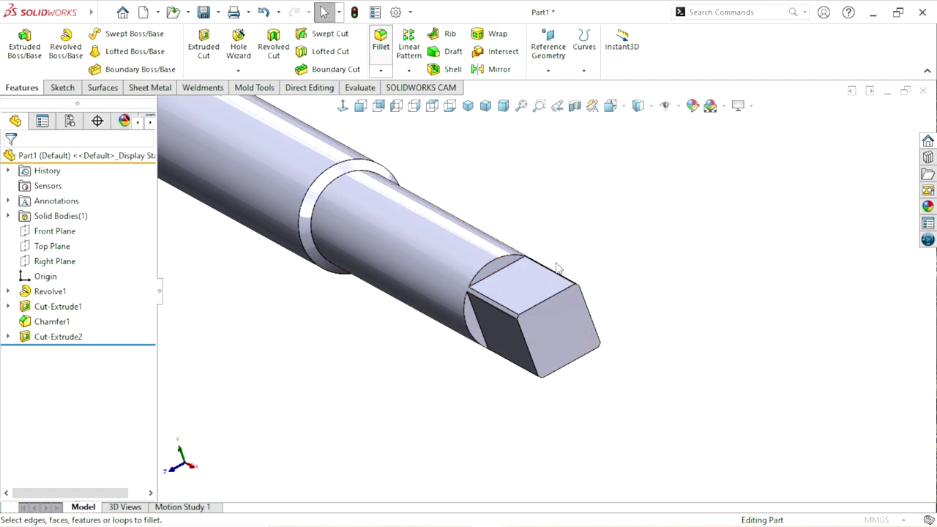
{"action": "type", "text": "2"}
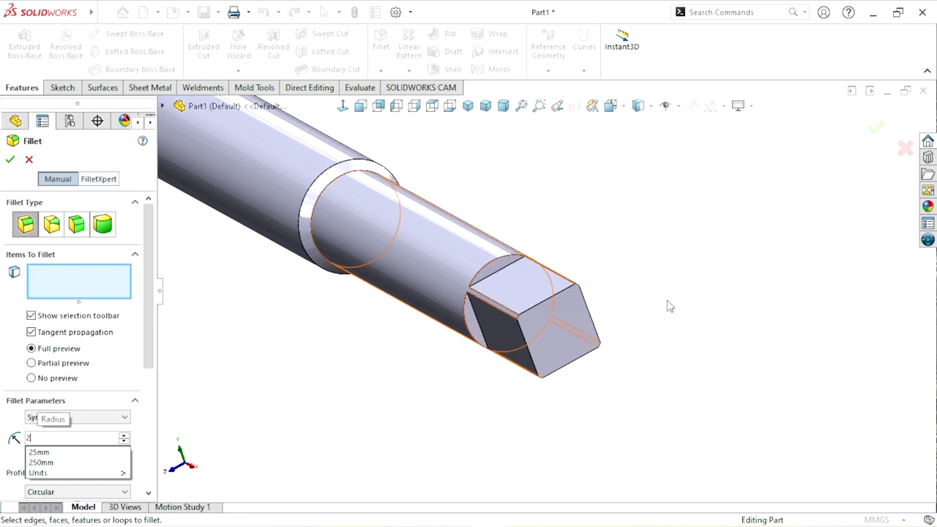
{"action": "key", "text": "Return"}
{"action": "scroll", "coordinate": [502, 261], "scroll_direction": "down", "scroll_amount": 2}
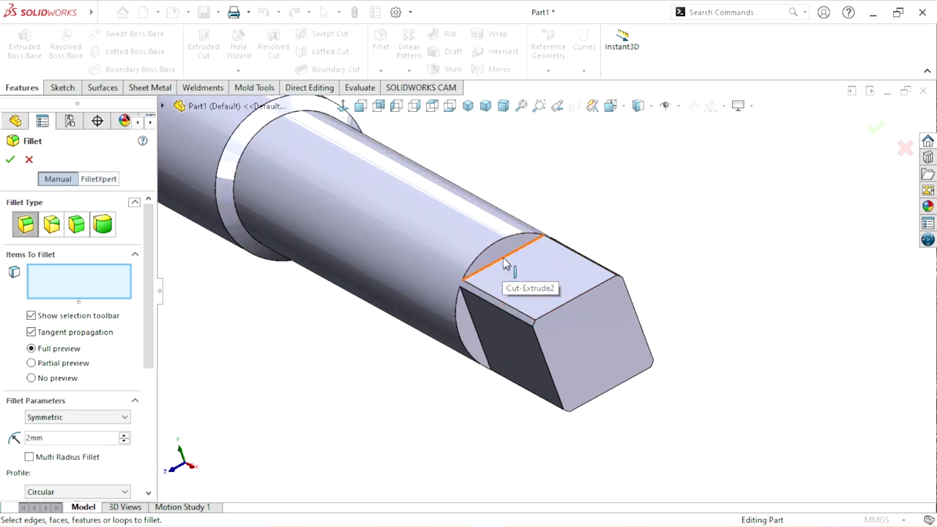
{"action": "left_click", "coordinate": [505, 264]}
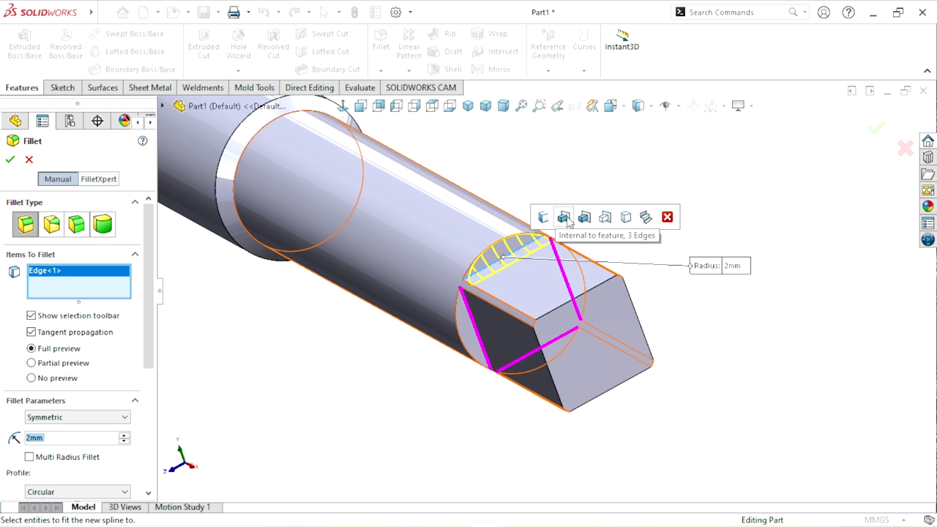
{"action": "left_click", "coordinate": [567, 220]}
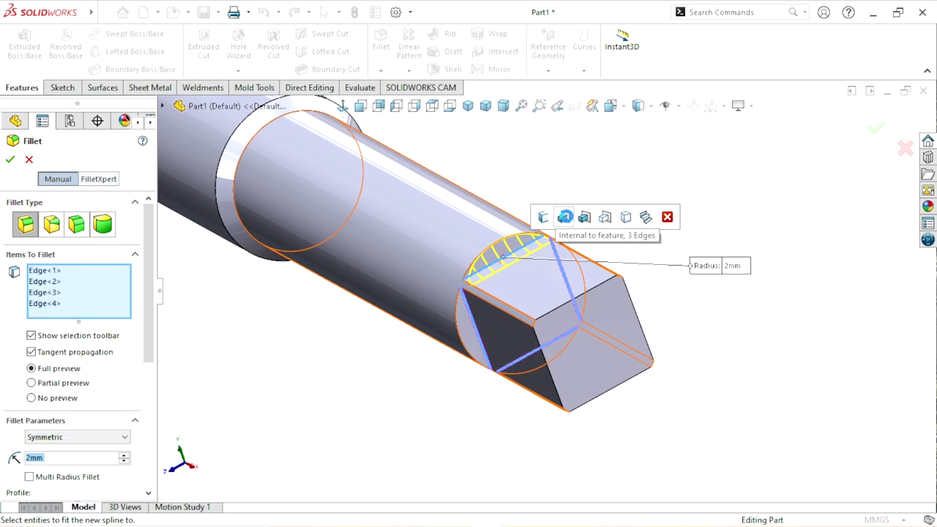
{"action": "left_click", "coordinate": [11, 160]}
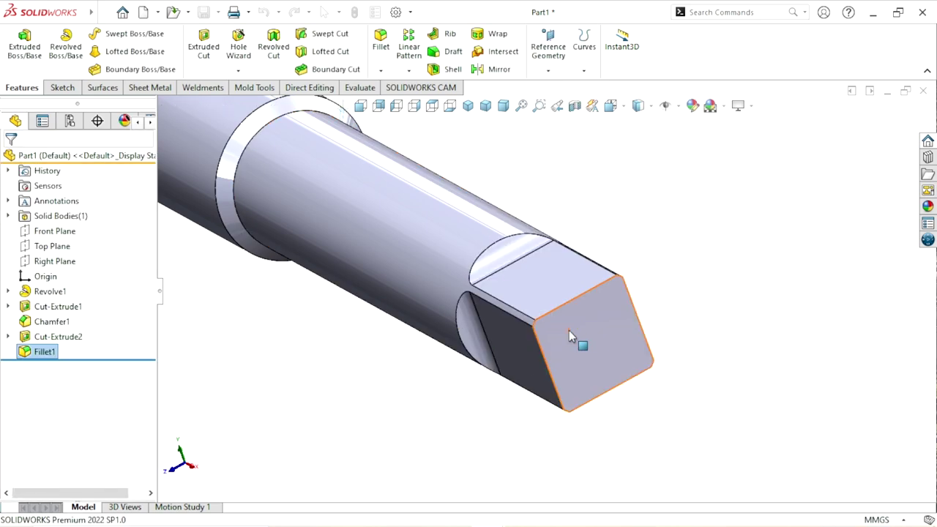
{"action": "mouse_move", "coordinate": [596, 305]}
{"action": "middle_mouse_down"}
{"action": "mouse_move", "coordinate": [542, 216]}
{"action": "mouse_move", "coordinate": [501, 351]}
{"action": "middle_mouse_up"}
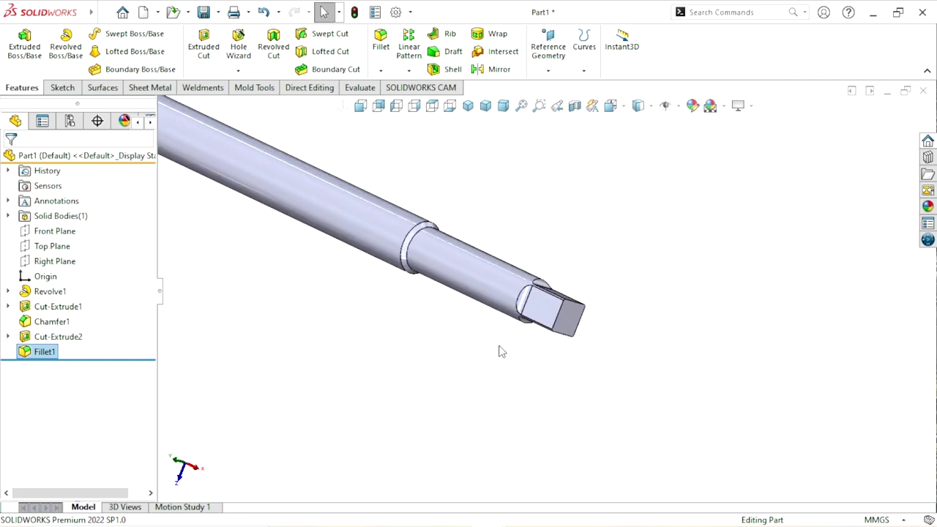
{"action": "scroll", "coordinate": [408, 253], "scroll_direction": "up", "scroll_amount": 2}
{"action": "scroll", "coordinate": [413, 293], "scroll_direction": "up", "scroll_amount": 2}
{"action": "scroll", "coordinate": [421, 241], "scroll_direction": "down", "scroll_amount": 2}
{"action": "scroll", "coordinate": [404, 230], "scroll_direction": "down", "scroll_amount": 2}
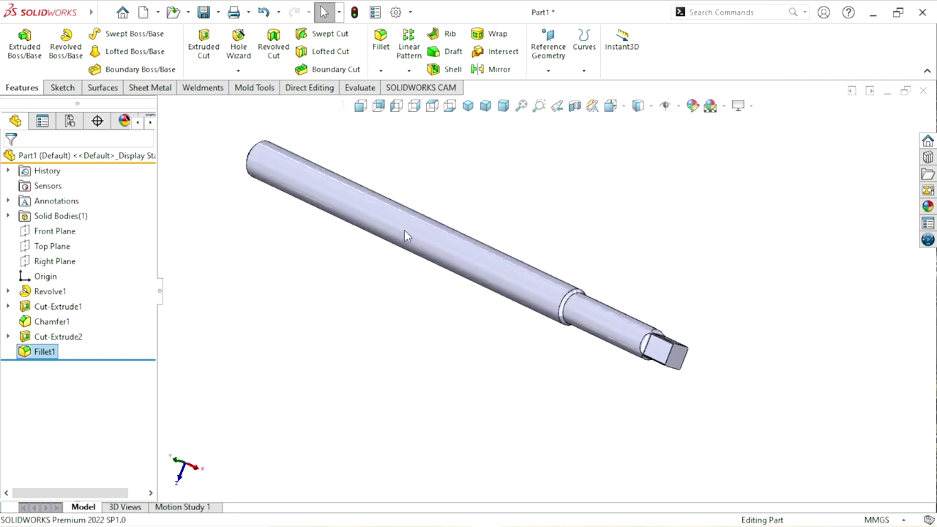
{"action": "mouse_move", "coordinate": [542, 247]}
{"action": "middle_mouse_down"}
{"action": "mouse_move", "coordinate": [600, 303]}
{"action": "mouse_move", "coordinate": [444, 339]}
{"action": "mouse_move", "coordinate": [476, 380]}
{"action": "mouse_move", "coordinate": [629, 351]}
{"action": "middle_mouse_up"}
{"action": "scroll", "coordinate": [628, 351], "scroll_direction": "down", "scroll_amount": 2}
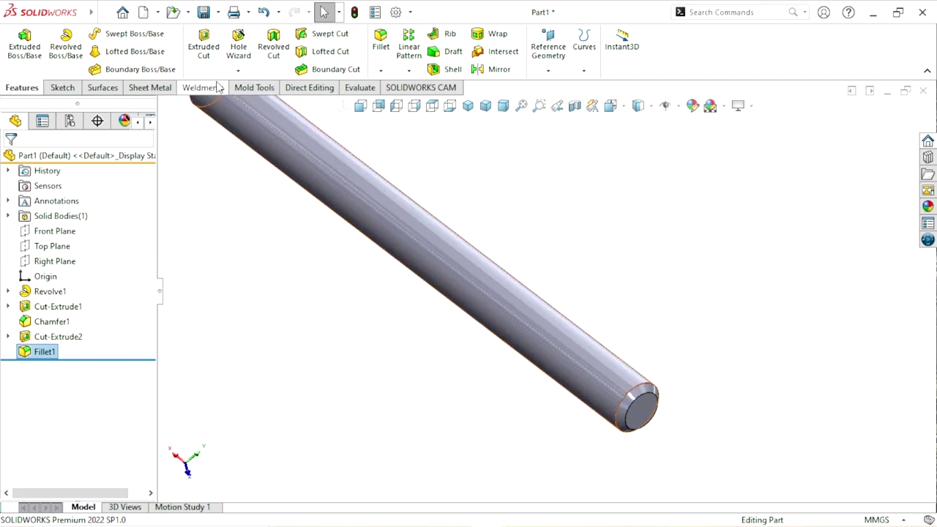
Step: Start a Hole Wizard thread on the rod's round end with end condition Up To Selection
{"action": "left_click", "coordinate": [238, 71]}
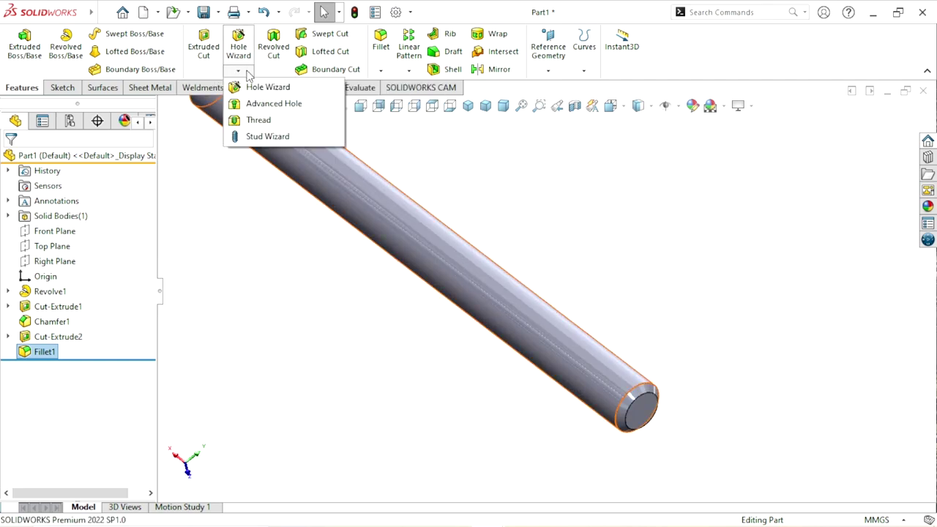
{"action": "left_click", "coordinate": [257, 120]}
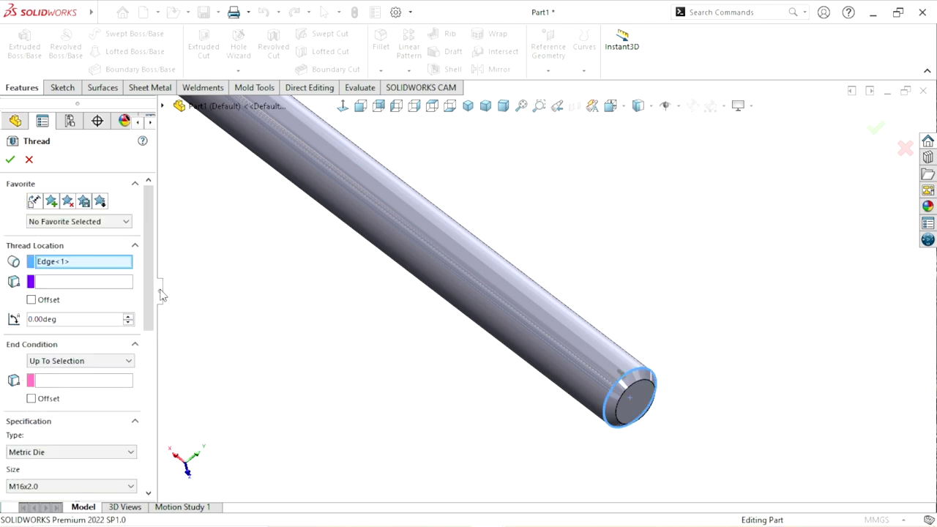
{"action": "left_click_drag", "start_coordinate": [149, 276], "coordinate": [146, 298]}
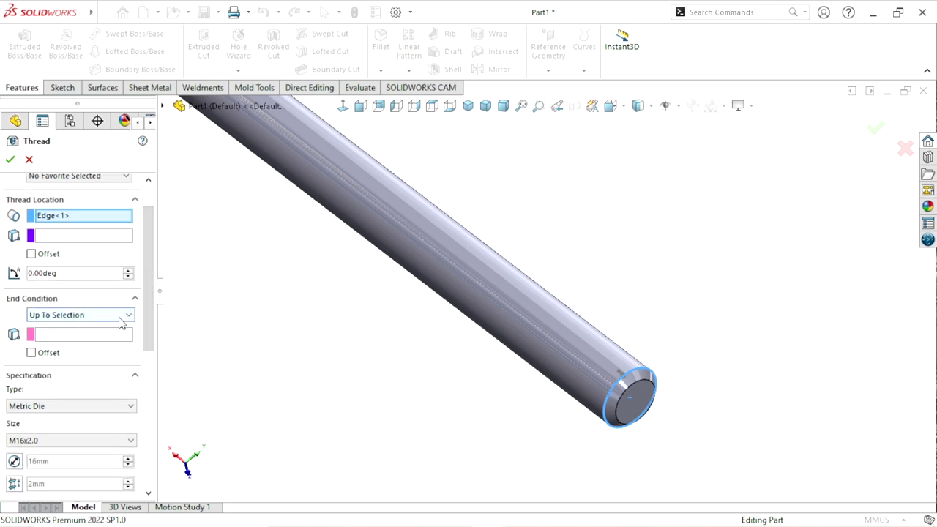
{"action": "left_click", "coordinate": [119, 318]}
{"action": "left_click", "coordinate": [120, 318]}
{"action": "left_click", "coordinate": [99, 339]}
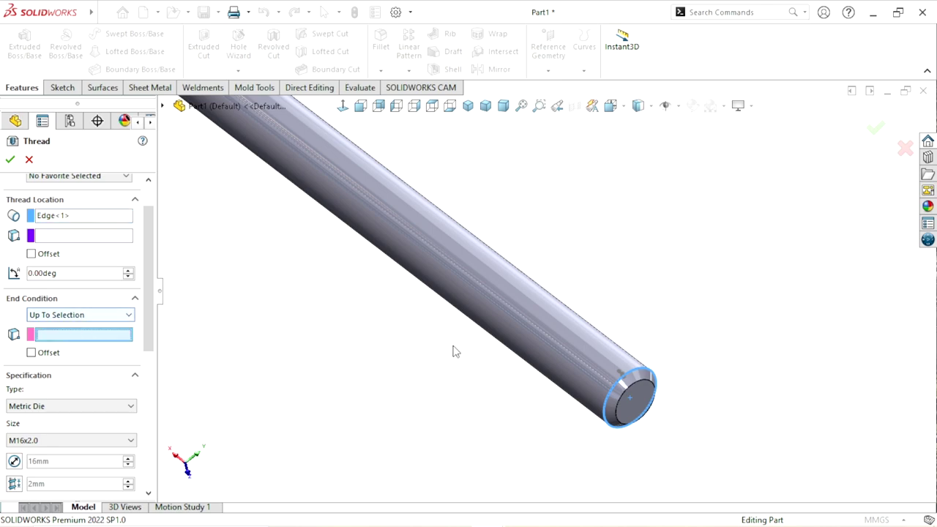
Step: End the thread at the shoulder step edge and inspect the M16x2.0 thread preview
{"action": "scroll", "coordinate": [436, 347], "scroll_direction": "up", "scroll_amount": 3}
{"action": "scroll", "coordinate": [382, 205], "scroll_direction": "down", "scroll_amount": 3}
{"action": "scroll", "coordinate": [410, 188], "scroll_direction": "down", "scroll_amount": 3}
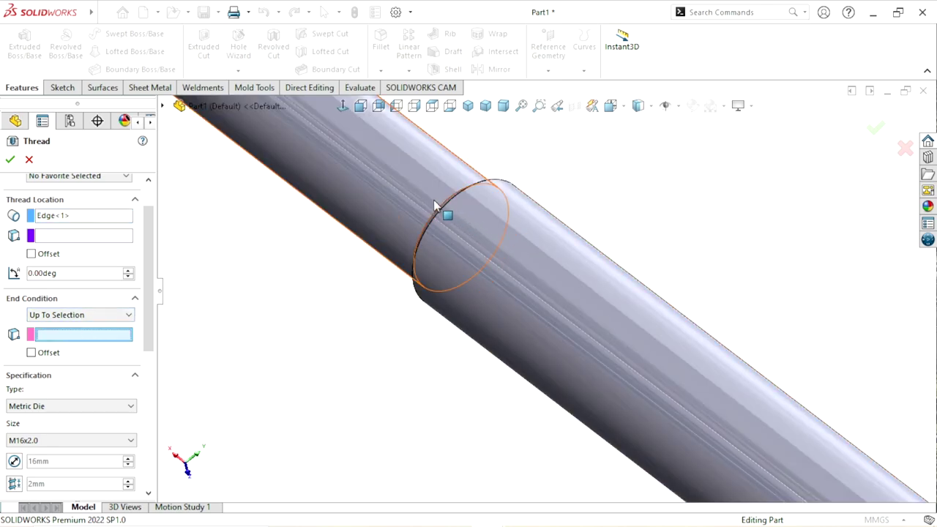
{"action": "mouse_move", "coordinate": [446, 217]}
{"action": "middle_mouse_down"}
{"action": "mouse_move", "coordinate": [478, 263]}
{"action": "mouse_move", "coordinate": [477, 213]}
{"action": "middle_mouse_up"}
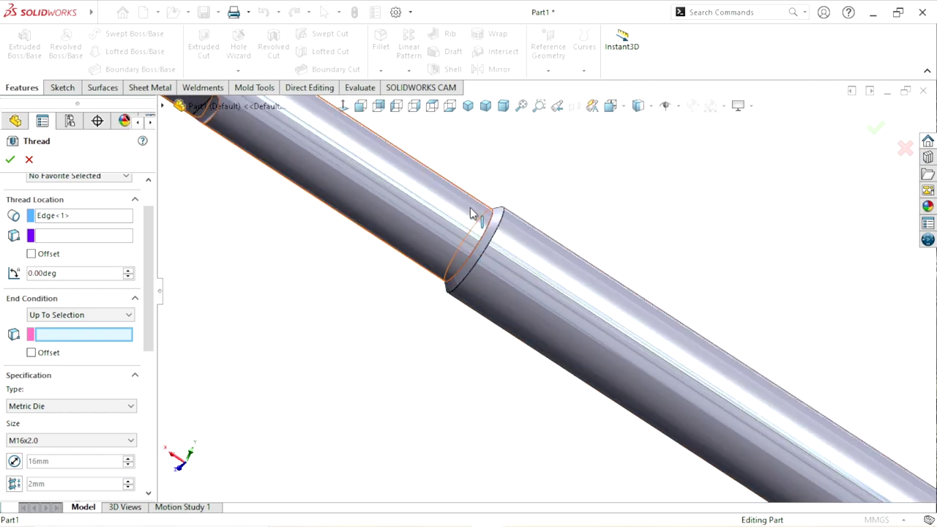
{"action": "scroll", "coordinate": [540, 261], "scroll_direction": "down", "scroll_amount": 3}
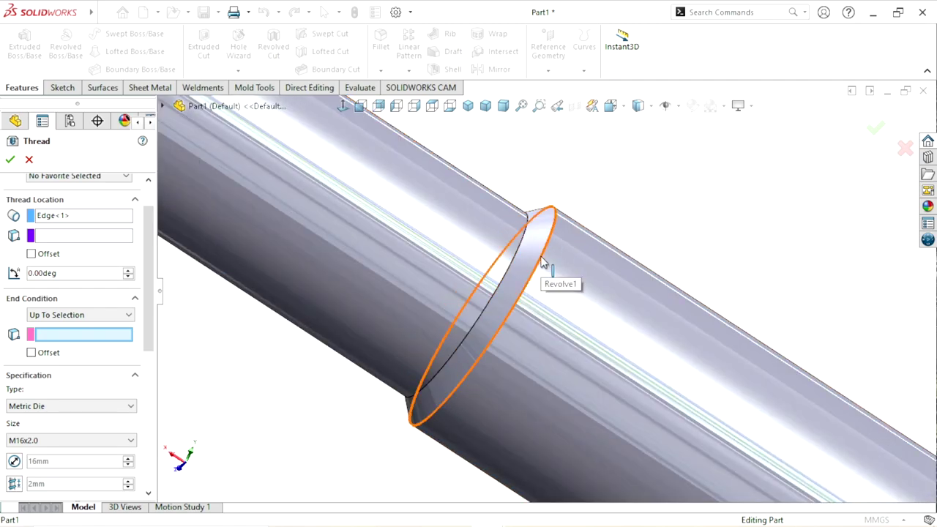
{"action": "left_click", "coordinate": [533, 257]}
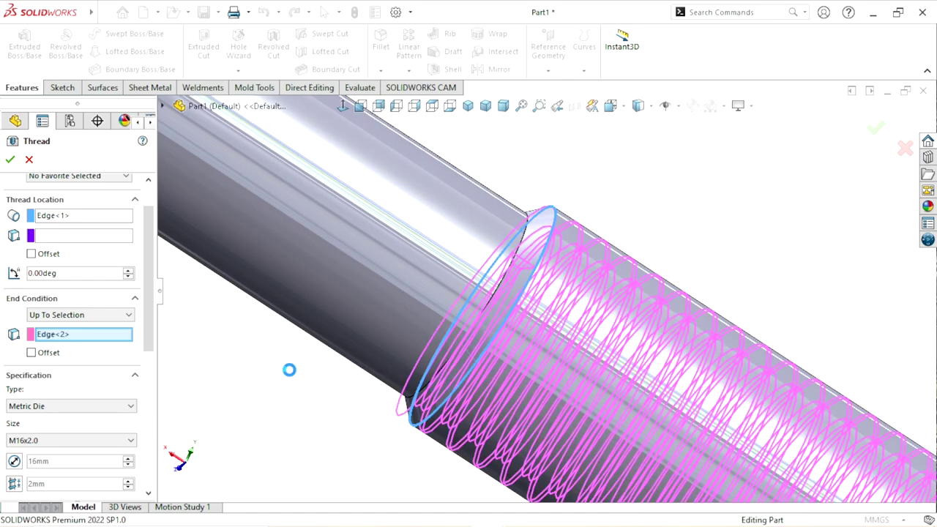
{"action": "scroll", "coordinate": [416, 362], "scroll_direction": "up", "scroll_amount": 3}
{"action": "scroll", "coordinate": [418, 362], "scroll_direction": "up", "scroll_amount": 4}
{"action": "mouse_move", "coordinate": [678, 381]}
{"action": "middle_mouse_down"}
{"action": "mouse_move", "coordinate": [689, 391]}
{"action": "mouse_move", "coordinate": [663, 339]}
{"action": "middle_mouse_up"}
{"action": "scroll", "coordinate": [678, 392], "scroll_direction": "up", "scroll_amount": 3}
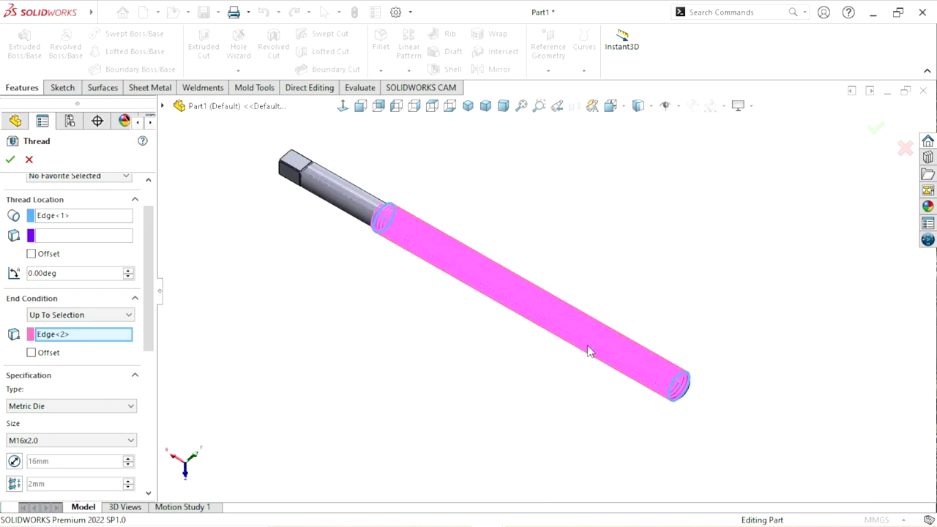
{"action": "scroll", "coordinate": [590, 350], "scroll_direction": "down", "scroll_amount": 5}
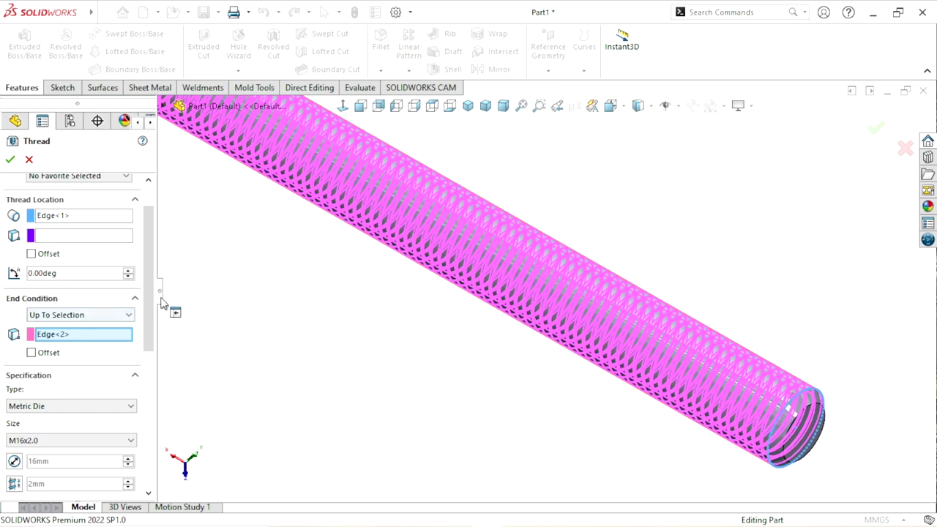
{"action": "left_click_drag", "start_coordinate": [146, 298], "coordinate": [143, 360]}
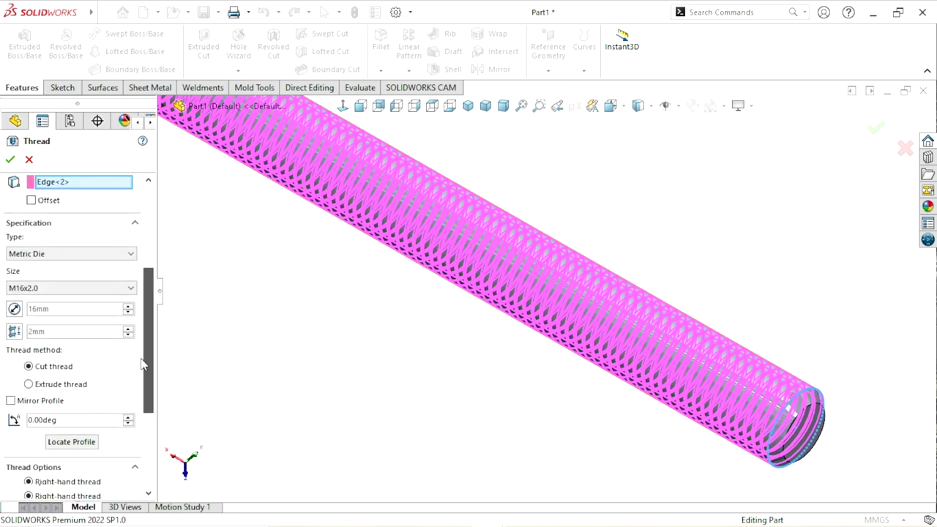
Step: Keep M16x2.0 as the thread size
{"action": "left_click", "coordinate": [55, 285]}
{"action": "left_click", "coordinate": [60, 14]}
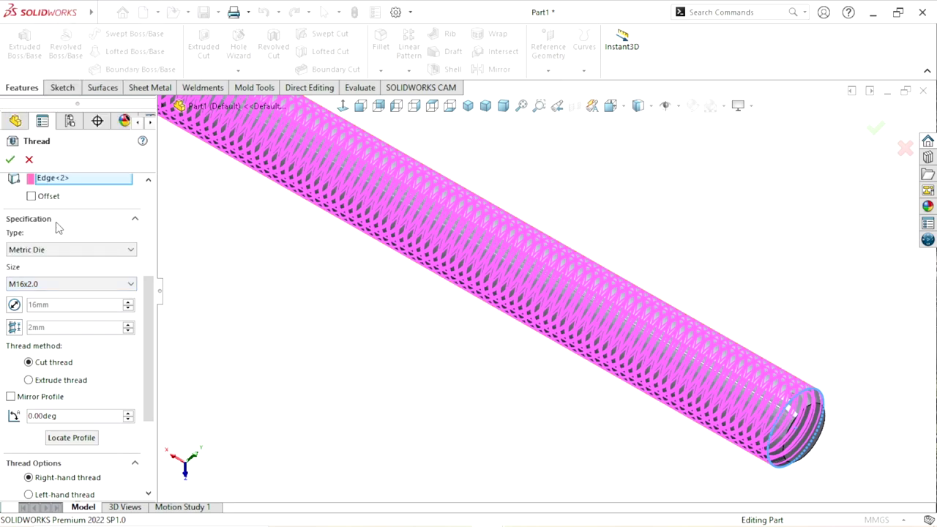
{"action": "scroll", "coordinate": [146, 337], "scroll_direction": "down", "scroll_amount": 3}
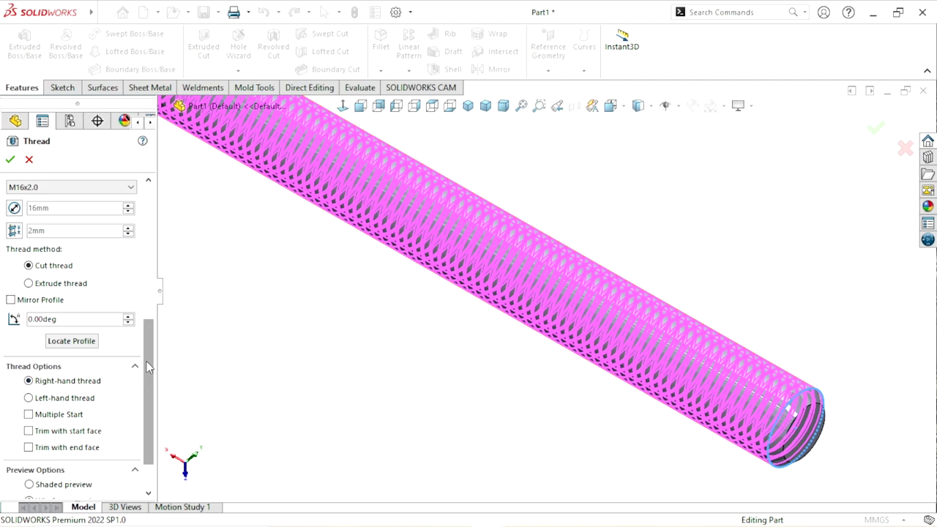
{"action": "scroll", "coordinate": [83, 315], "scroll_direction": "up", "scroll_amount": 9}
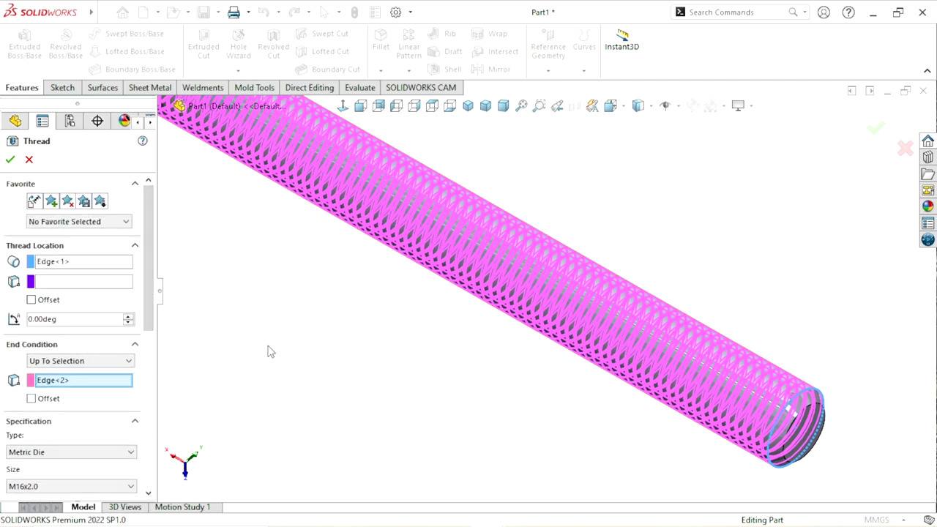
{"action": "scroll", "coordinate": [513, 345], "scroll_direction": "up", "scroll_amount": 2}
{"action": "scroll", "coordinate": [289, 358], "scroll_direction": "down", "scroll_amount": 1}
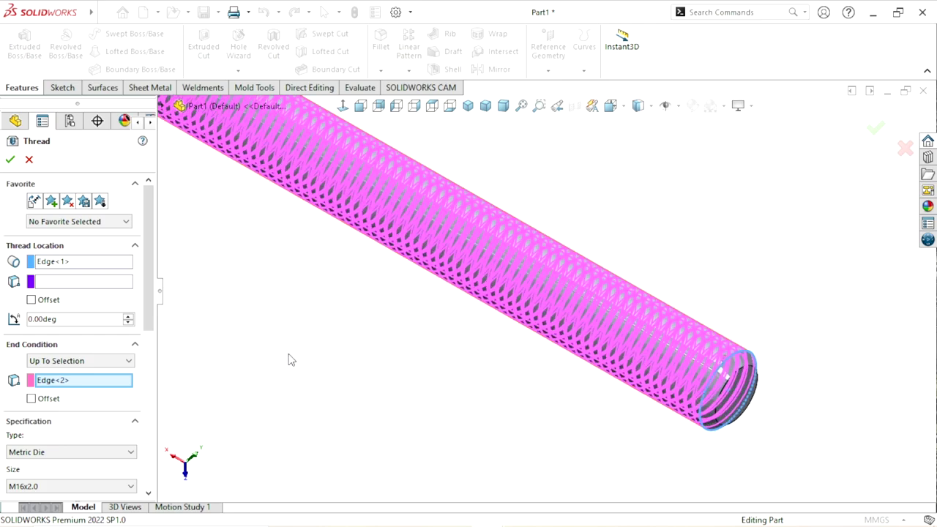
Step: Offset the thread start 5 mm from the rod end and build Thread1
{"action": "left_click", "coordinate": [31, 300]}
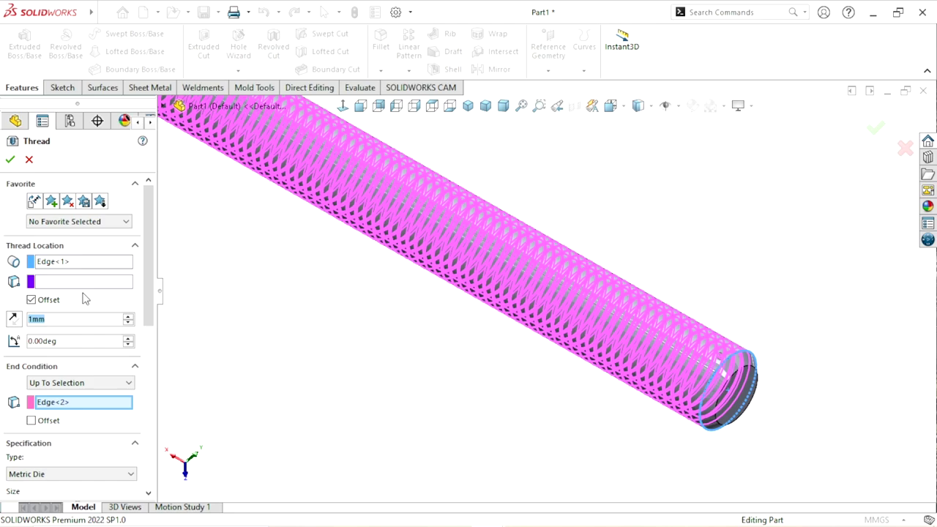
{"action": "type", "text": "5"}
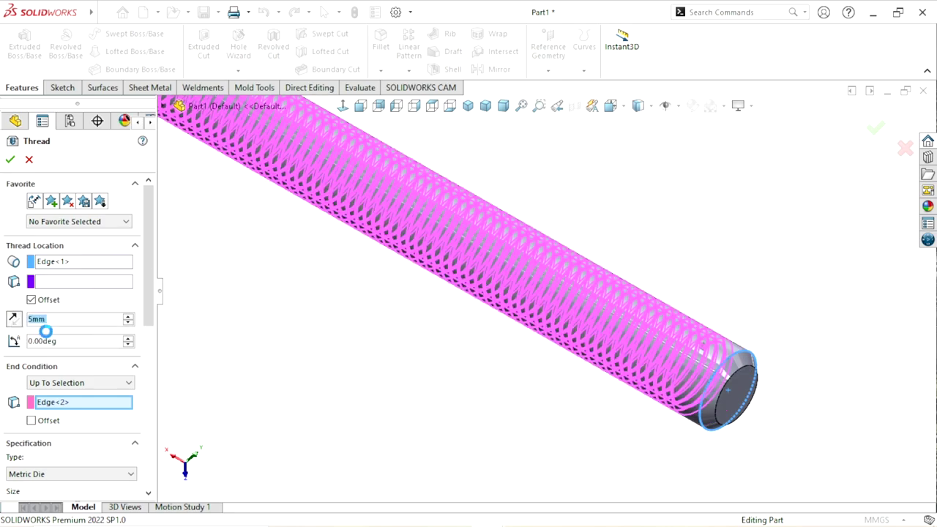
{"action": "scroll", "coordinate": [333, 364], "scroll_direction": "up", "scroll_amount": 3}
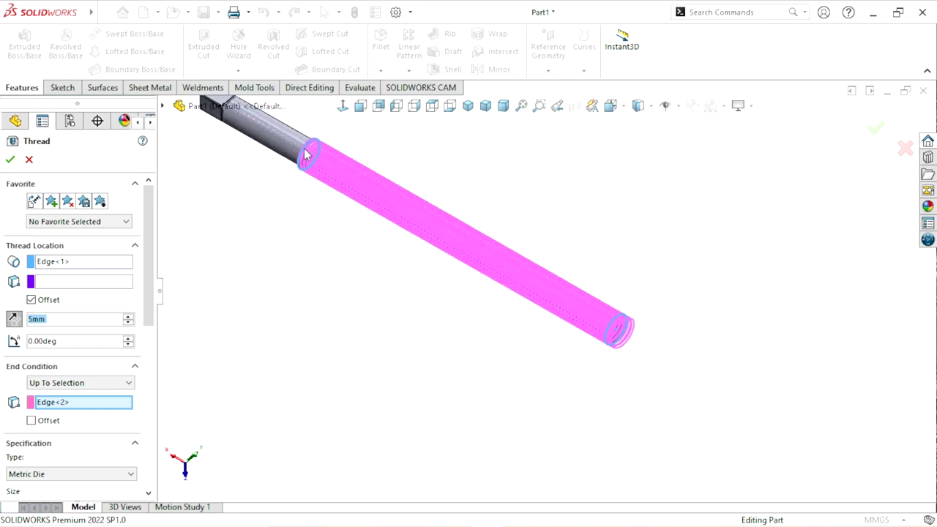
{"action": "scroll", "coordinate": [306, 154], "scroll_direction": "down", "scroll_amount": 4}
{"action": "scroll", "coordinate": [306, 154], "scroll_direction": "down", "scroll_amount": 1}
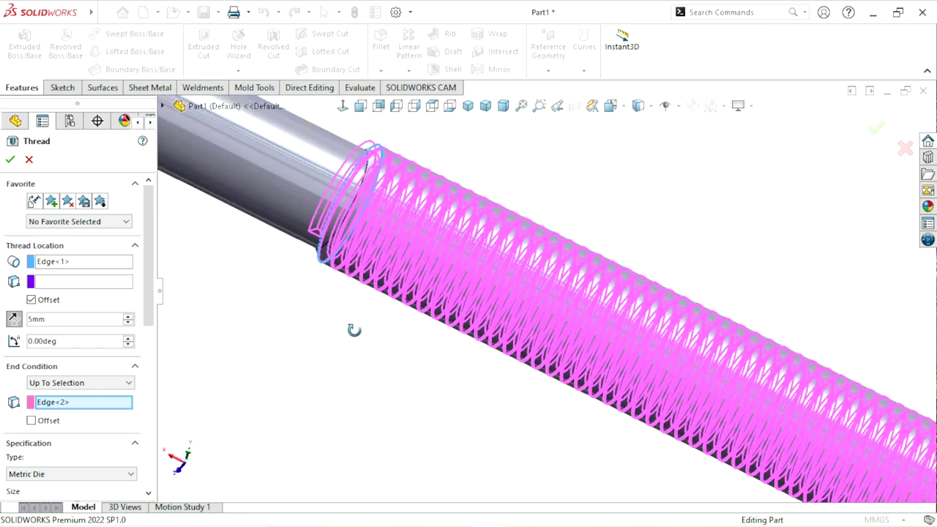
{"action": "left_click_drag", "start_coordinate": [150, 293], "coordinate": [150, 360]}
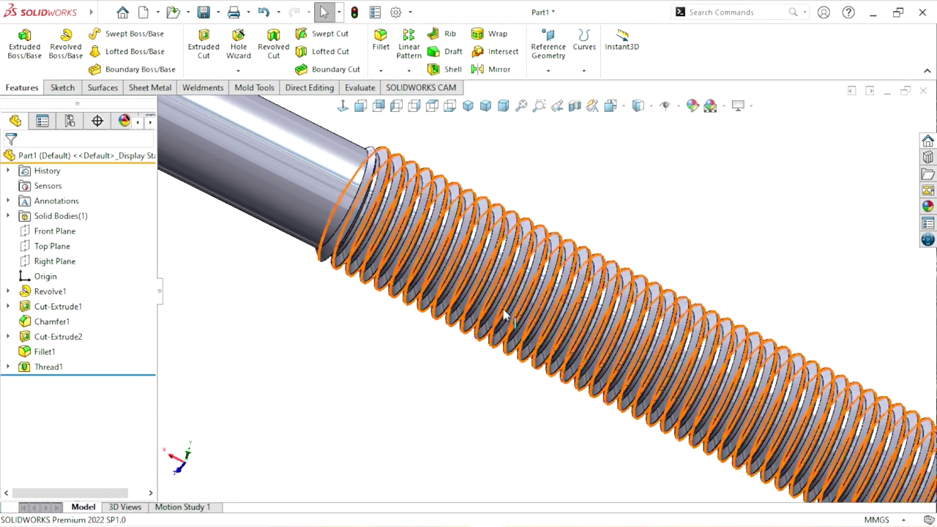
Step: Turn the view toward the filleted square drive end and select Top Plane in the tree
{"action": "scroll", "coordinate": [510, 347], "scroll_direction": "up", "scroll_amount": 5}
{"action": "scroll", "coordinate": [620, 359], "scroll_direction": "up", "scroll_amount": 3}
{"action": "mouse_move", "coordinate": [676, 371]}
{"action": "middle_mouse_down"}
{"action": "mouse_move", "coordinate": [679, 351]}
{"action": "mouse_move", "coordinate": [561, 387]}
{"action": "mouse_move", "coordinate": [540, 452]}
{"action": "middle_mouse_up"}
{"action": "scroll", "coordinate": [527, 337], "scroll_direction": "up", "scroll_amount": 2}
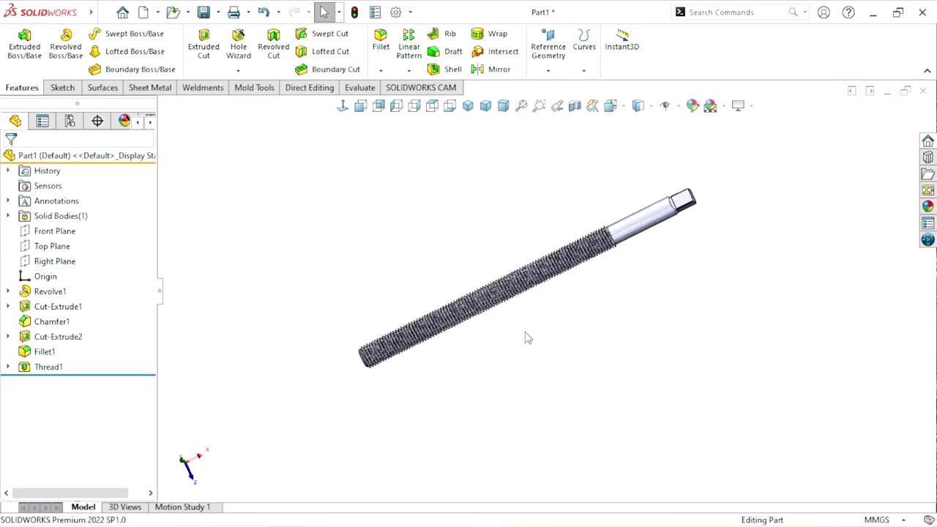
{"action": "scroll", "coordinate": [565, 278], "scroll_direction": "down", "scroll_amount": 5}
{"action": "scroll", "coordinate": [501, 359], "scroll_direction": "up", "scroll_amount": 3}
{"action": "scroll", "coordinate": [671, 168], "scroll_direction": "down", "scroll_amount": 2}
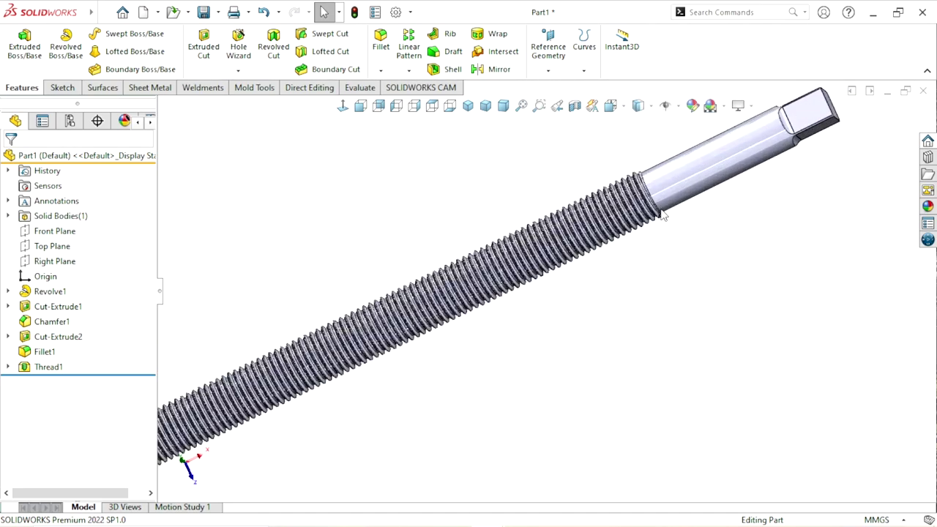
{"action": "scroll", "coordinate": [693, 267], "scroll_direction": "down", "scroll_amount": 2}
{"action": "middle_click_drag", "start_coordinate": [695, 249], "coordinate": [663, 319]}
{"action": "scroll", "coordinate": [645, 344], "scroll_direction": "up", "scroll_amount": 2}
{"action": "scroll", "coordinate": [645, 351], "scroll_direction": "up", "scroll_amount": 1}
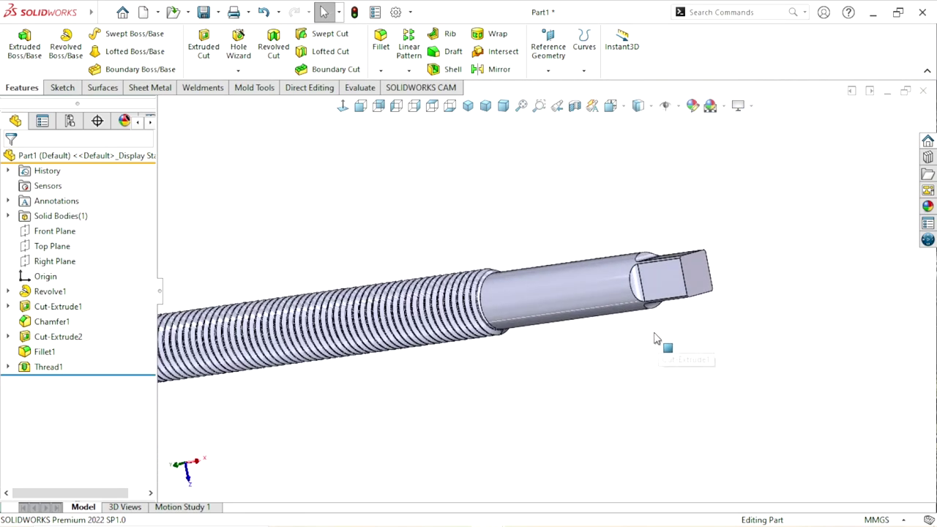
{"action": "left_click", "coordinate": [52, 246]}
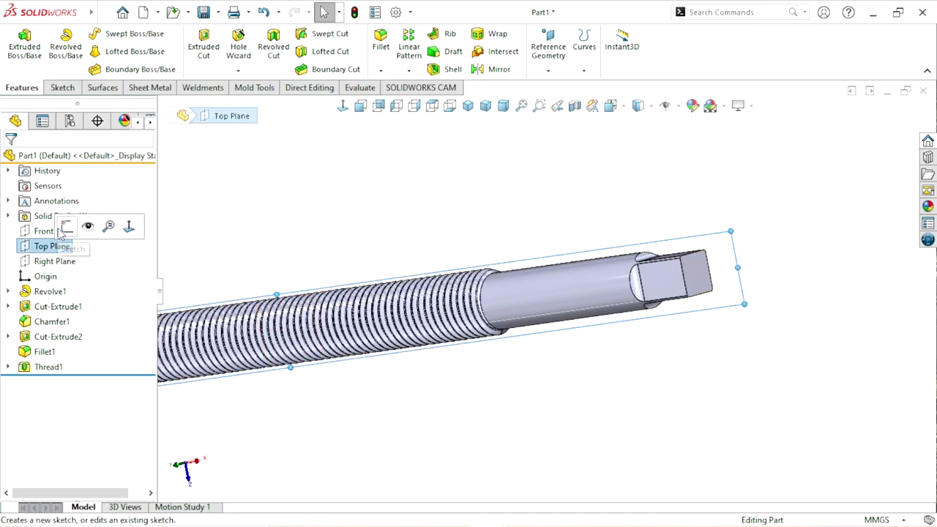
Step: Start a new sketch on the Top Plane
{"action": "left_click", "coordinate": [67, 224]}
{"action": "scroll", "coordinate": [640, 385], "scroll_direction": "up", "scroll_amount": 1}
{"action": "scroll", "coordinate": [677, 308], "scroll_direction": "down", "scroll_amount": 2}
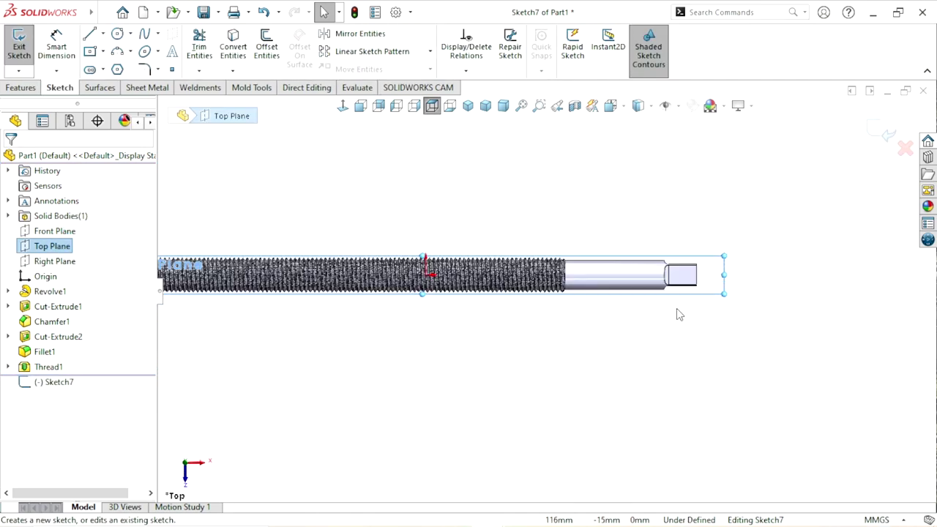
{"action": "scroll", "coordinate": [647, 350], "scroll_direction": "up", "scroll_amount": 1}
{"action": "scroll", "coordinate": [604, 307], "scroll_direction": "down", "scroll_amount": 3}
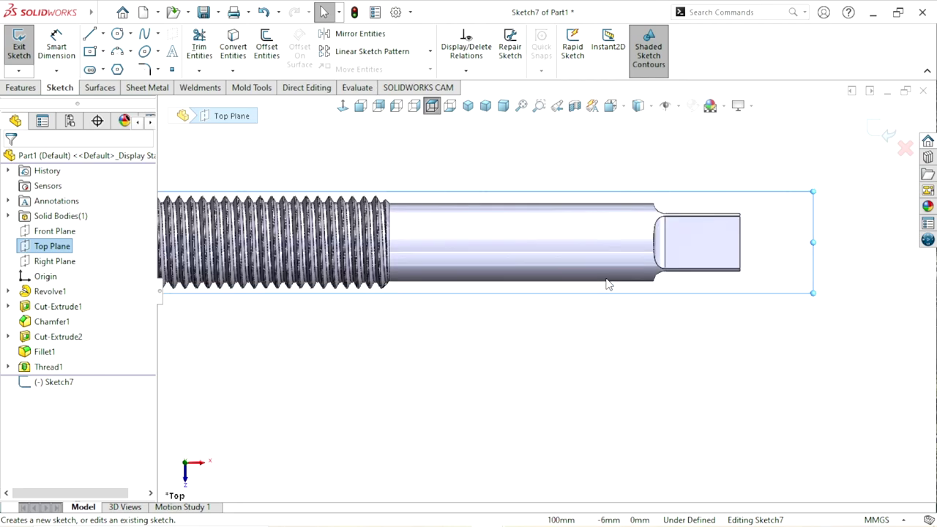
Step: Draw a construction centerline along the shank from the square end to the step
{"action": "left_click", "coordinate": [103, 34]}
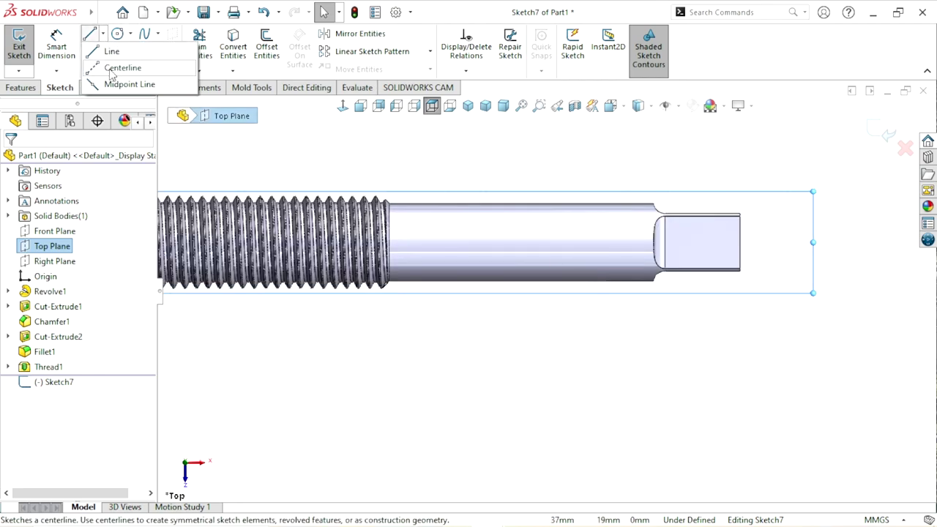
{"action": "left_click", "coordinate": [121, 67]}
{"action": "scroll", "coordinate": [350, 242], "scroll_direction": "up", "scroll_amount": 3}
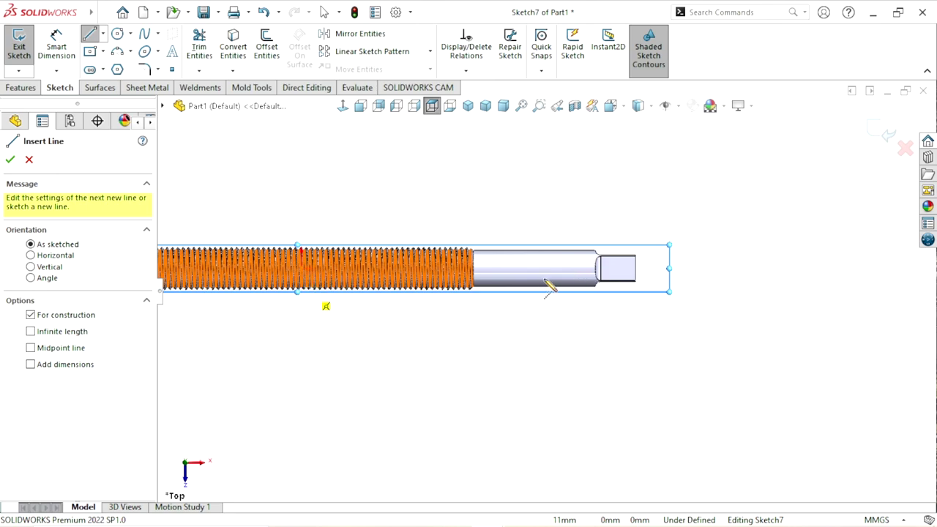
{"action": "scroll", "coordinate": [634, 280], "scroll_direction": "down", "scroll_amount": 3}
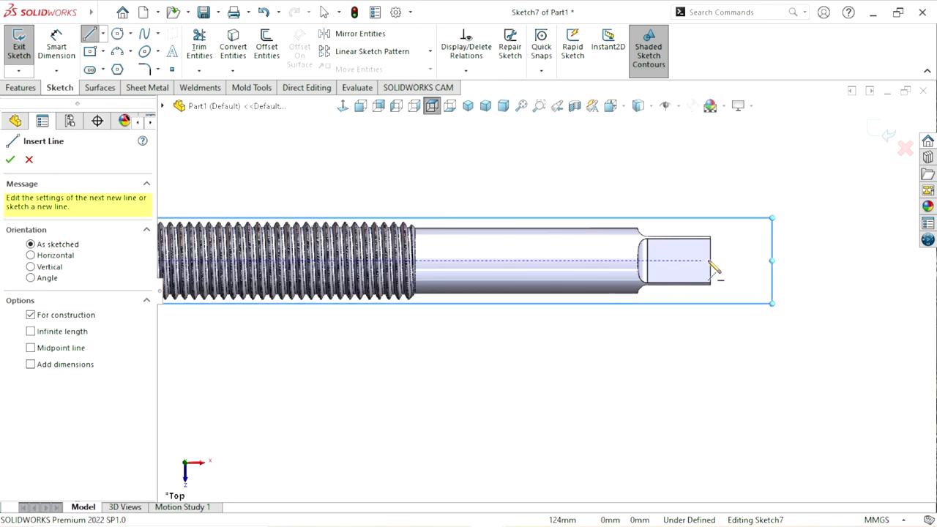
{"action": "left_click", "coordinate": [710, 260]}
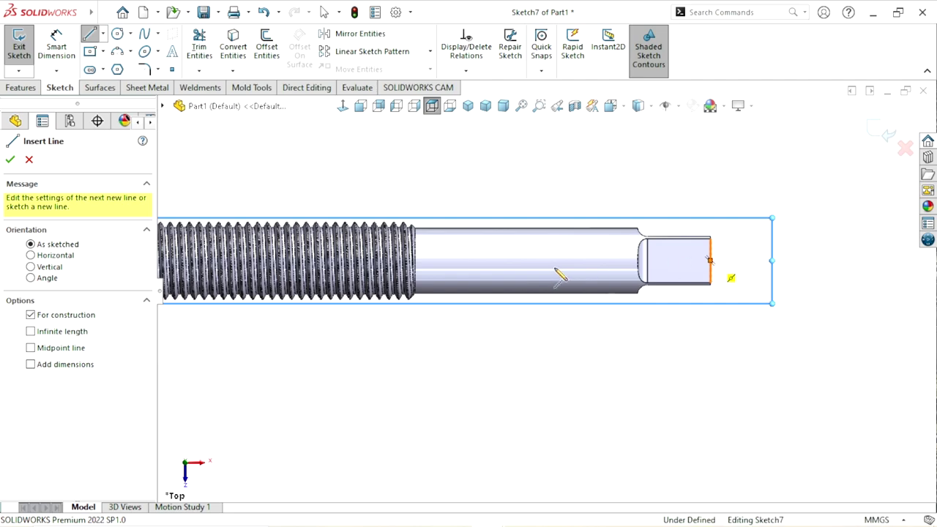
{"action": "left_click", "coordinate": [416, 260]}
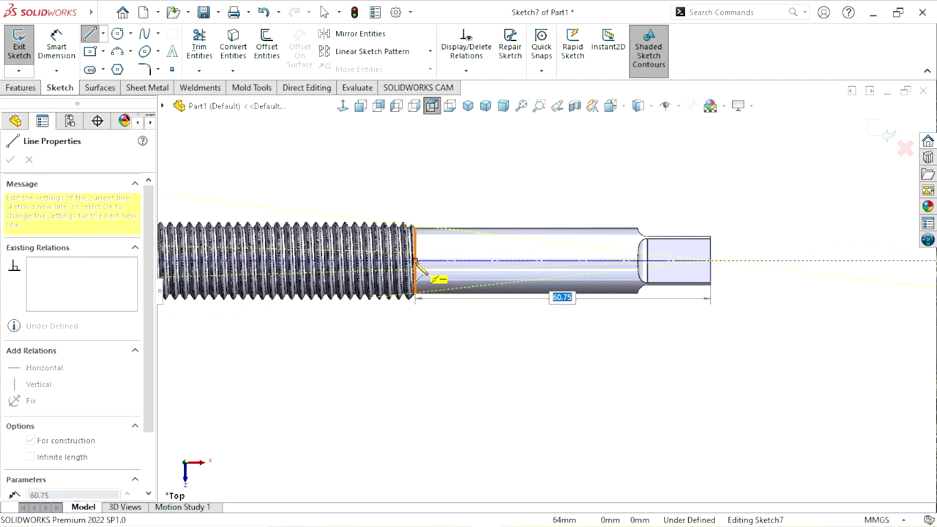
{"action": "left_click", "coordinate": [416, 261]}
{"action": "right_click", "coordinate": [489, 204]}
{"action": "left_click", "coordinate": [491, 213]}
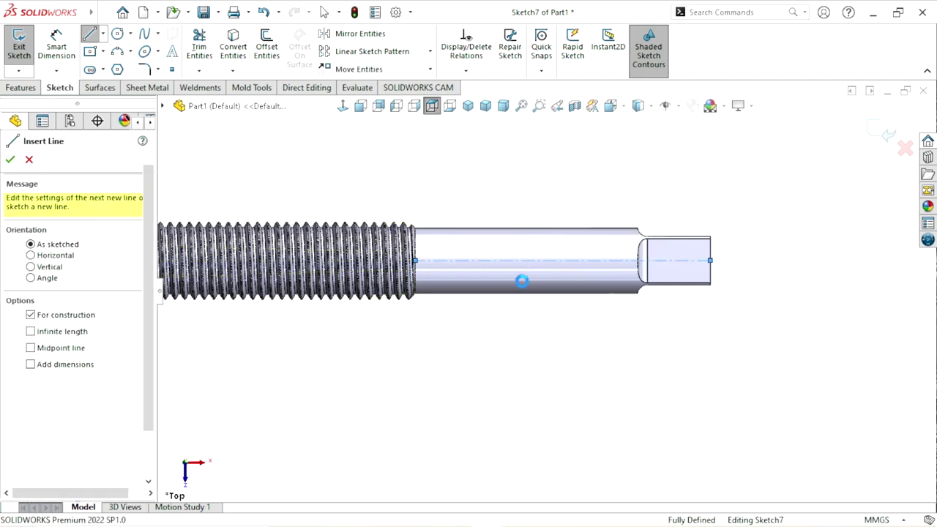
{"action": "key", "text": "Escape"}
{"action": "scroll", "coordinate": [498, 274], "scroll_direction": "down", "scroll_amount": 5}
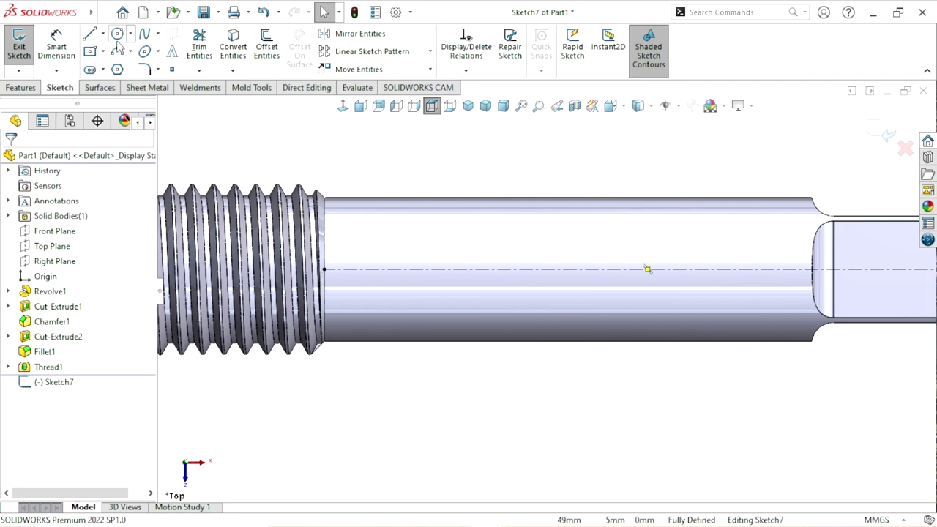
Step: Draw a hole circle on the centerline and centre a second one near the square end
{"action": "key", "text": "c"}
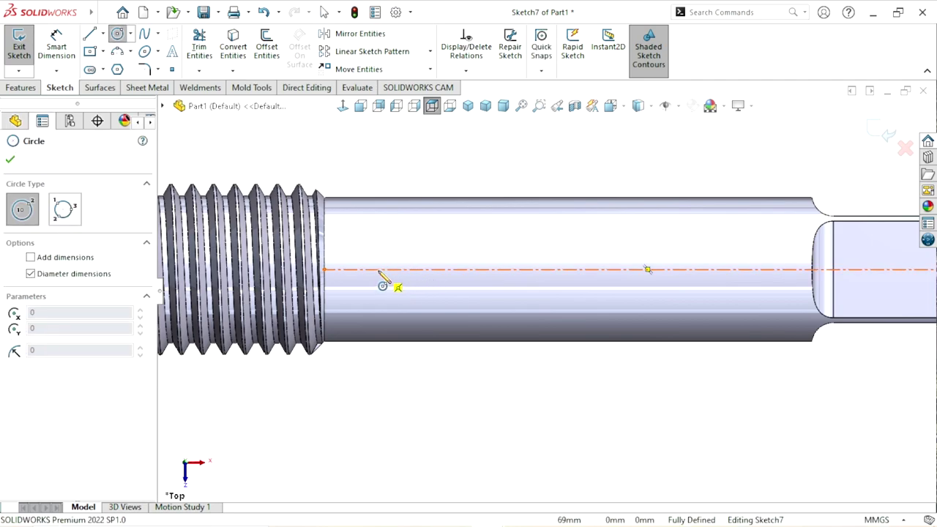
{"action": "left_click", "coordinate": [378, 270]}
{"action": "left_click", "coordinate": [406, 270]}
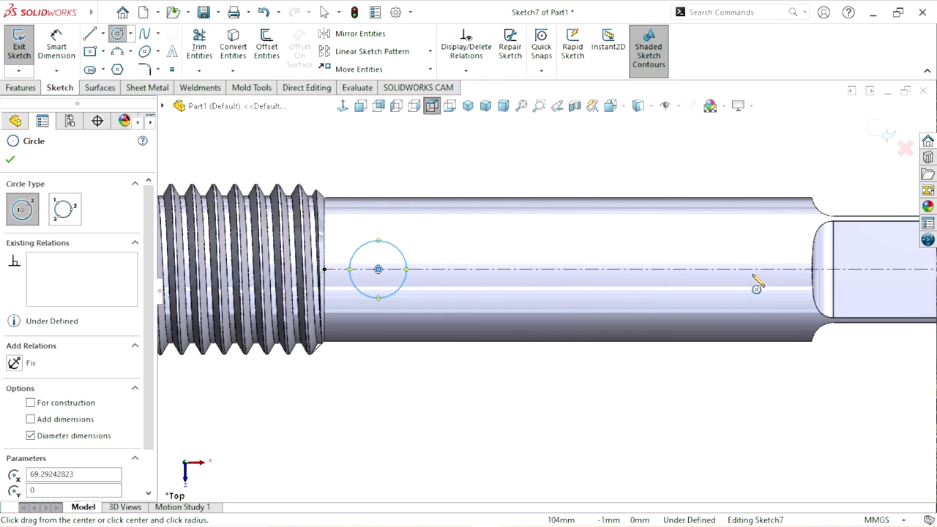
{"action": "left_click", "coordinate": [705, 270]}
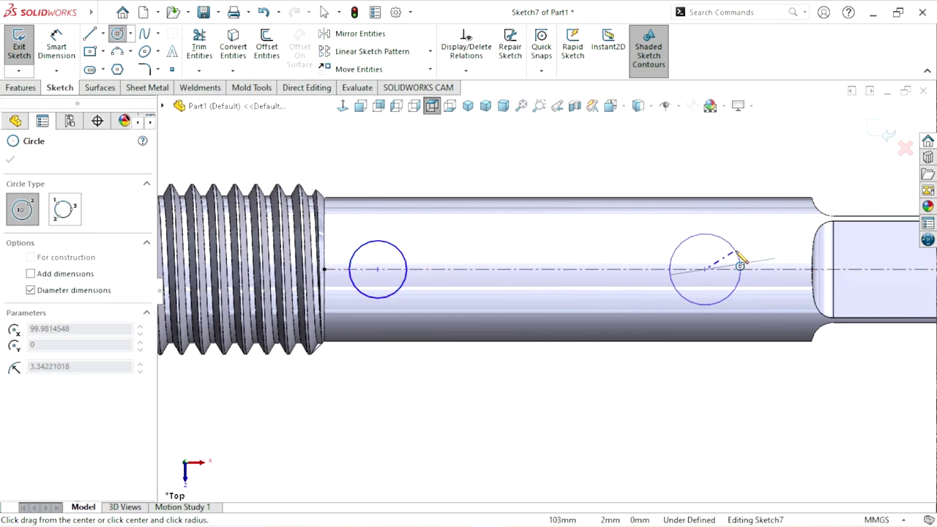
Step: Finish the second circle and tie both hole circles with an Equal relation
{"action": "left_click", "coordinate": [740, 260]}
{"action": "left_click", "coordinate": [11, 159]}
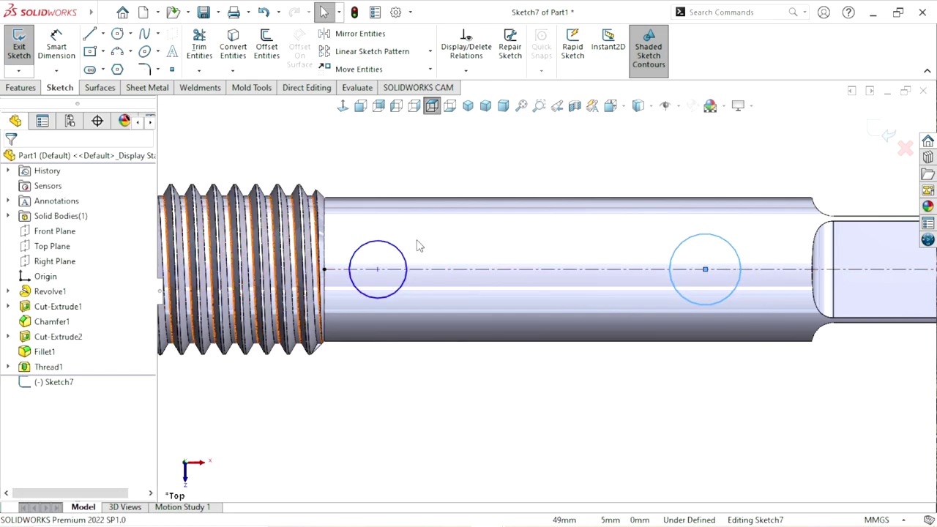
{"action": "left_click", "coordinate": [690, 241]}
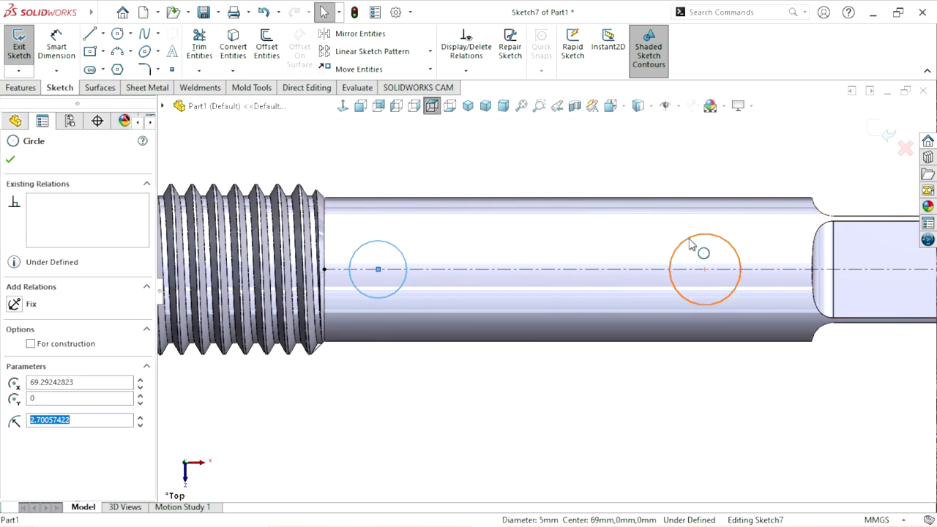
{"action": "left_click", "coordinate": [357, 289], "text": "ctrl"}
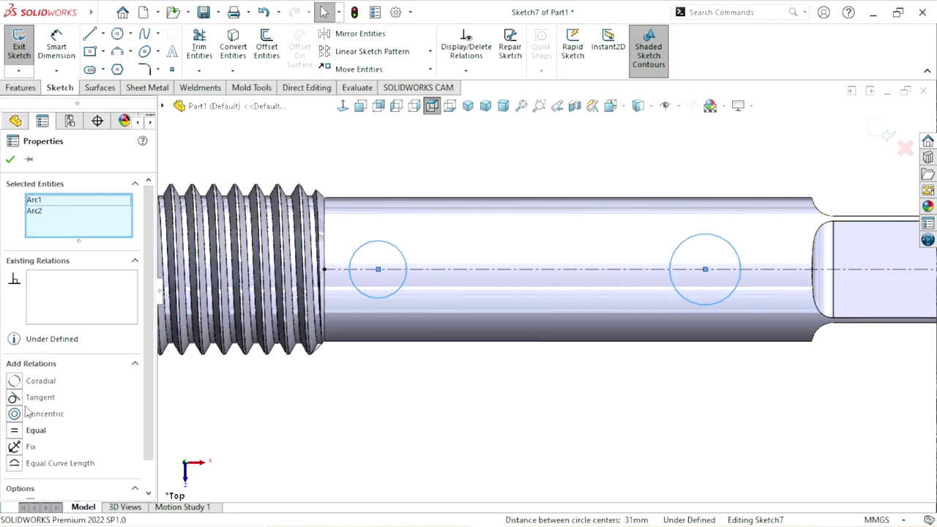
{"action": "left_click", "coordinate": [10, 160]}
{"action": "left_click", "coordinate": [56, 45]}
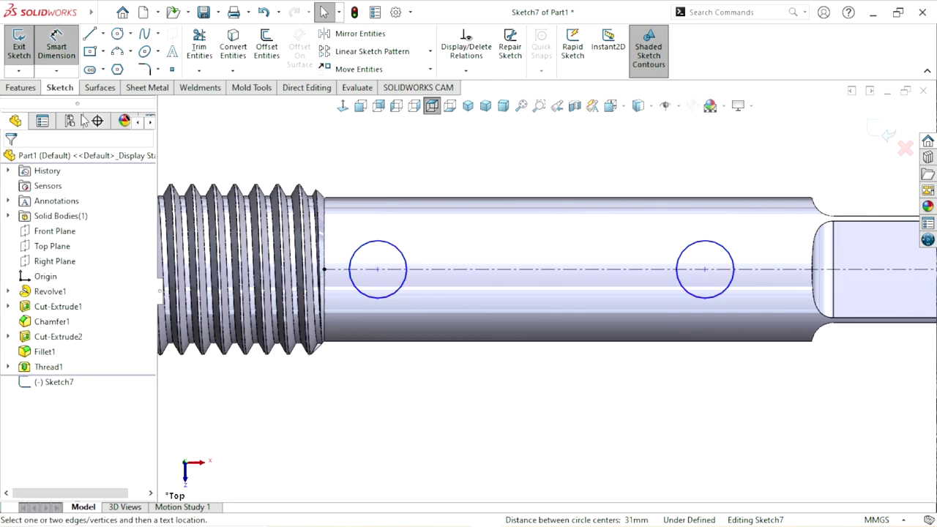
Step: Dimension the left hole at Ø5 mm and space the two hole centres 33 mm apart
{"action": "left_click", "coordinate": [398, 244]}
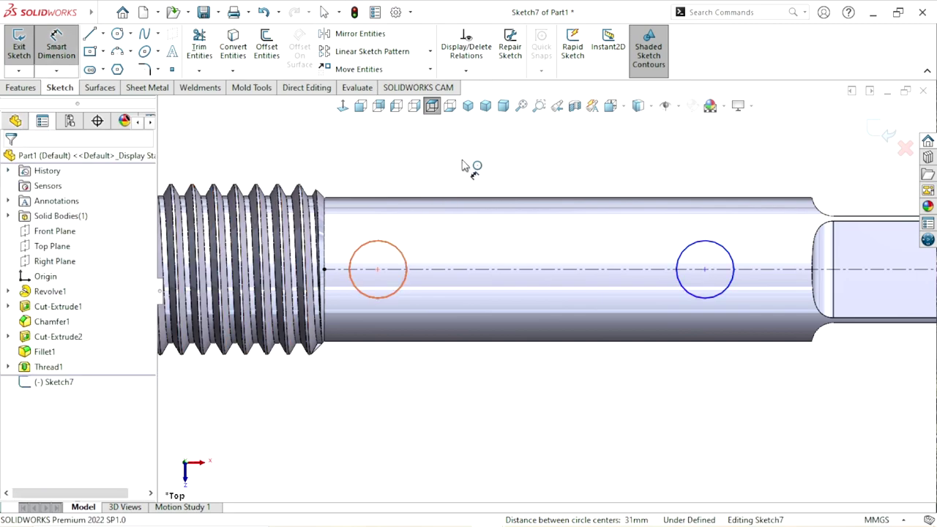
{"action": "left_click", "coordinate": [463, 164]}
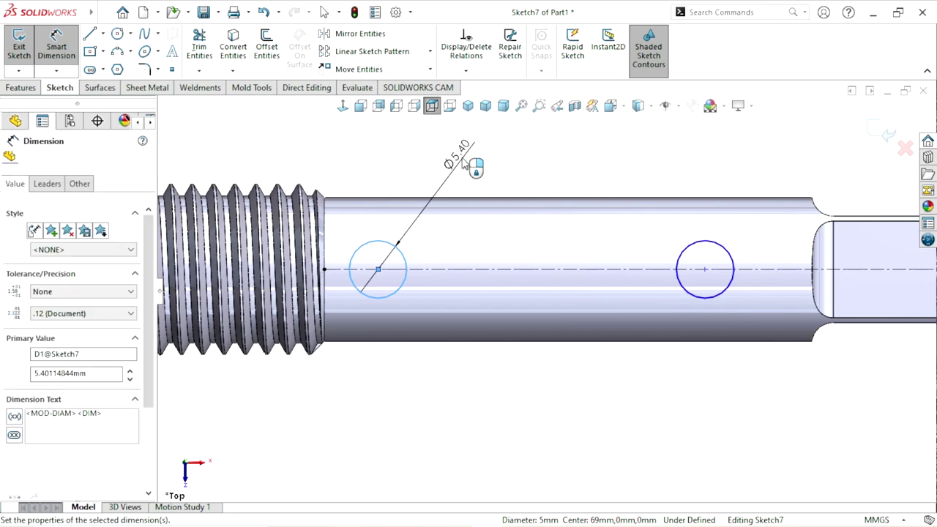
{"action": "key", "text": "Return"}
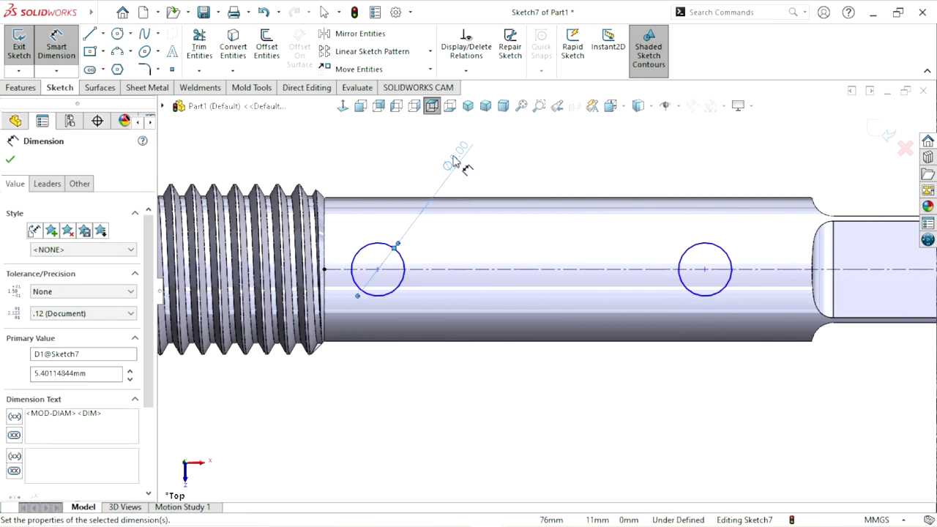
{"action": "left_click", "coordinate": [377, 270]}
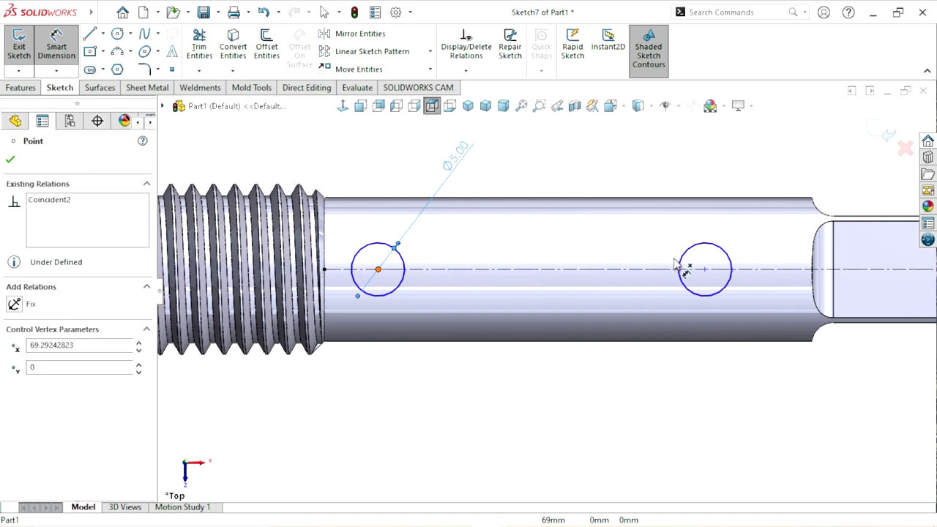
{"action": "left_click", "coordinate": [705, 269]}
{"action": "left_click", "coordinate": [535, 416]}
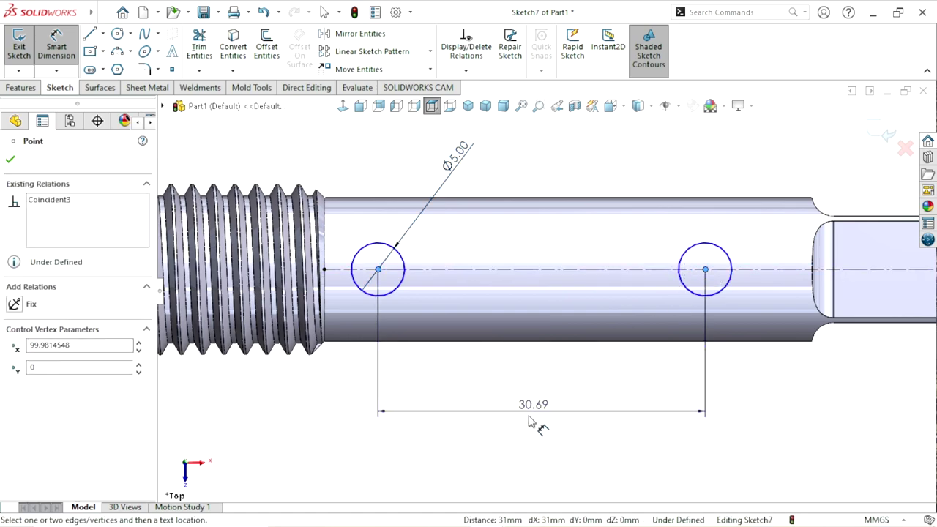
{"action": "type", "text": "33"}
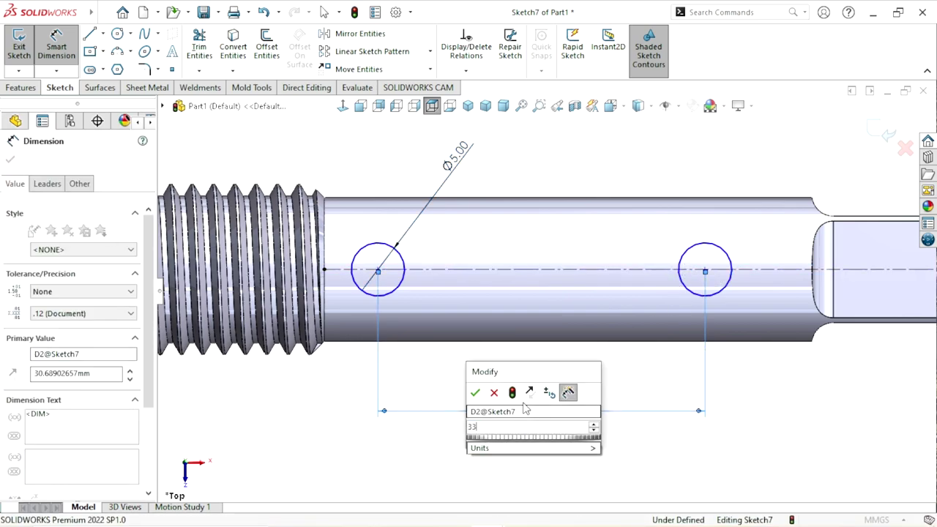
{"action": "left_click", "coordinate": [475, 394]}
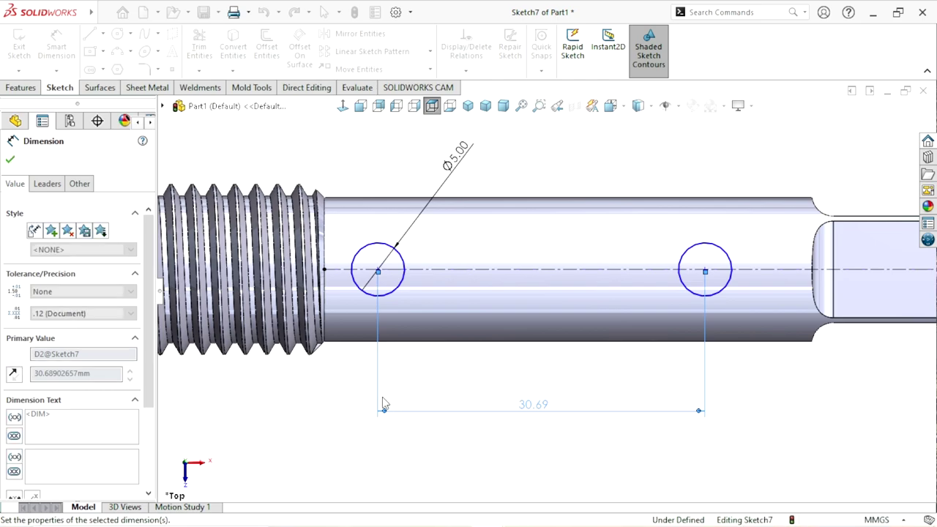
{"action": "key", "text": "z"}
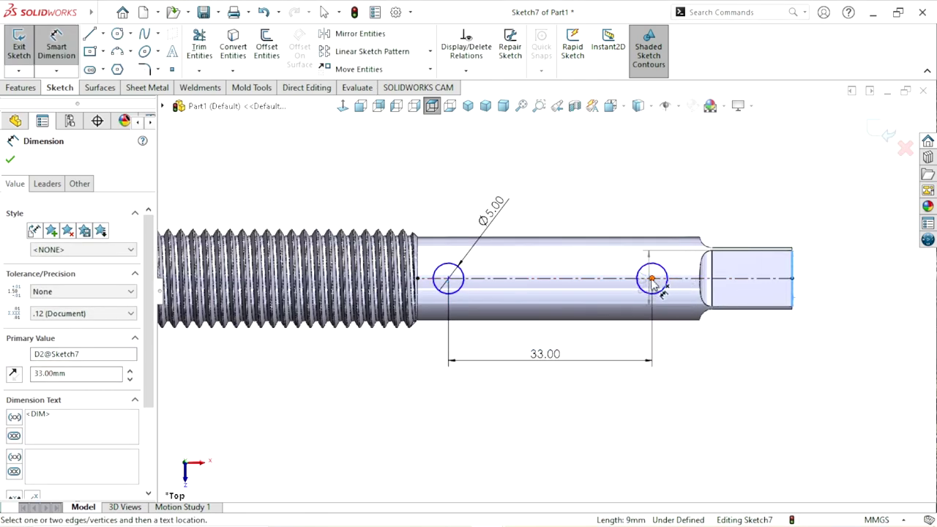
Step: Dimension the right hole 22.5 mm from the shank end, fully defining the sketch
{"action": "left_click", "coordinate": [652, 278]}
{"action": "left_click", "coordinate": [735, 366]}
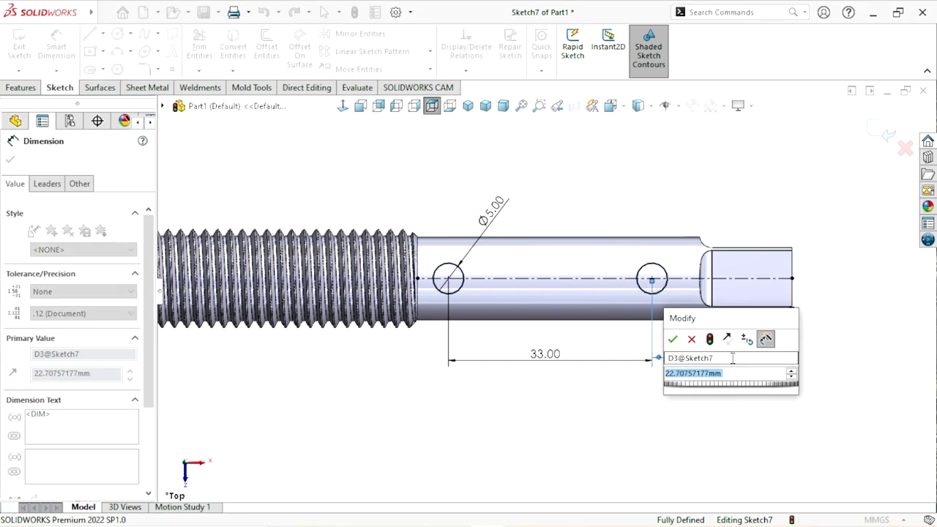
{"action": "type", "text": "5"}
{"action": "key", "text": "BackSpace"}
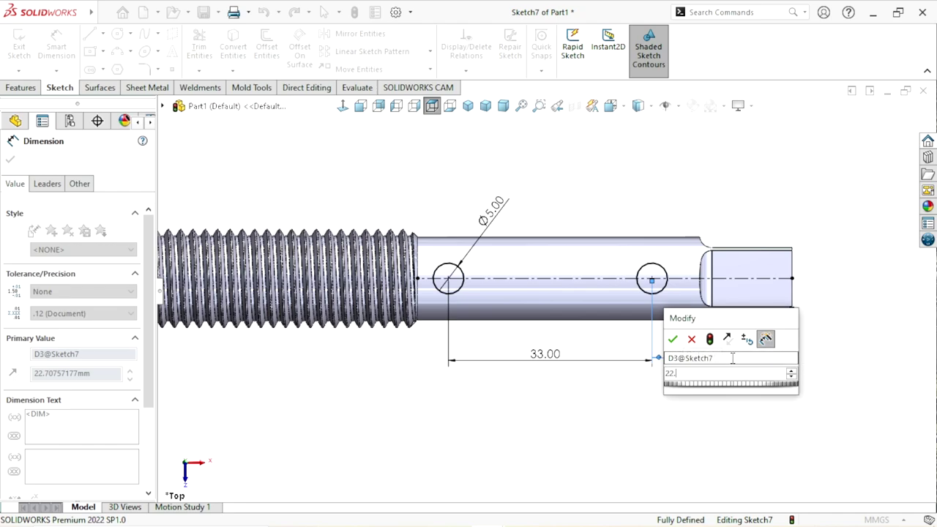
{"action": "type", "text": "22.5"}
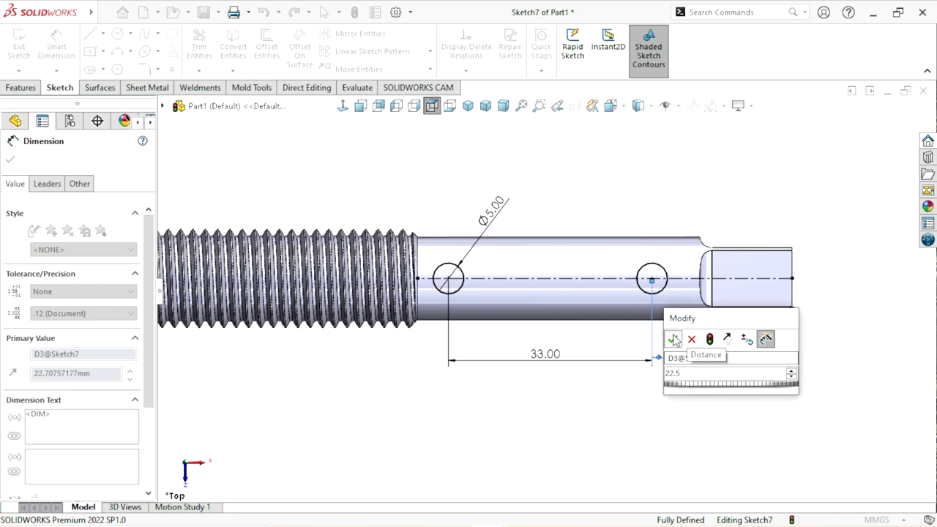
{"action": "left_click", "coordinate": [673, 339]}
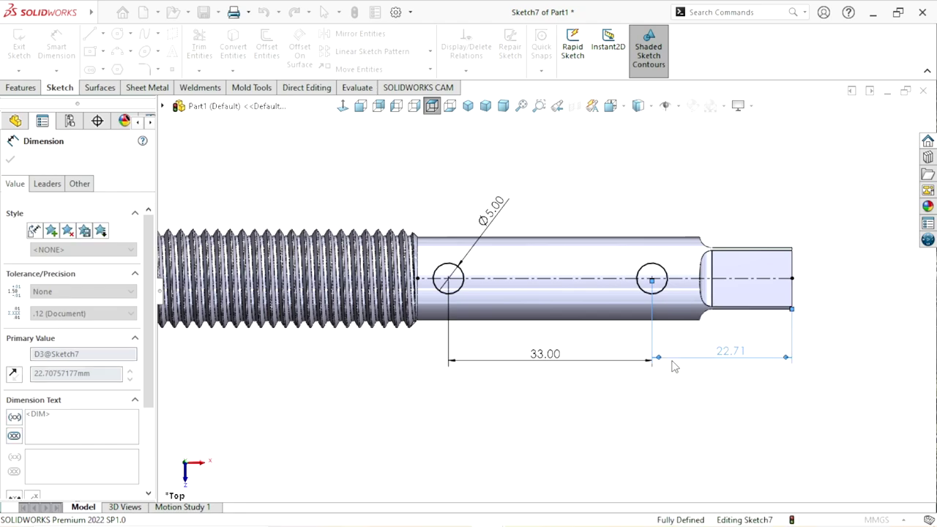
{"action": "left_click", "coordinate": [601, 432]}
{"action": "key", "text": "z"}
{"action": "scroll", "coordinate": [480, 284], "scroll_direction": "down", "scroll_amount": 1}
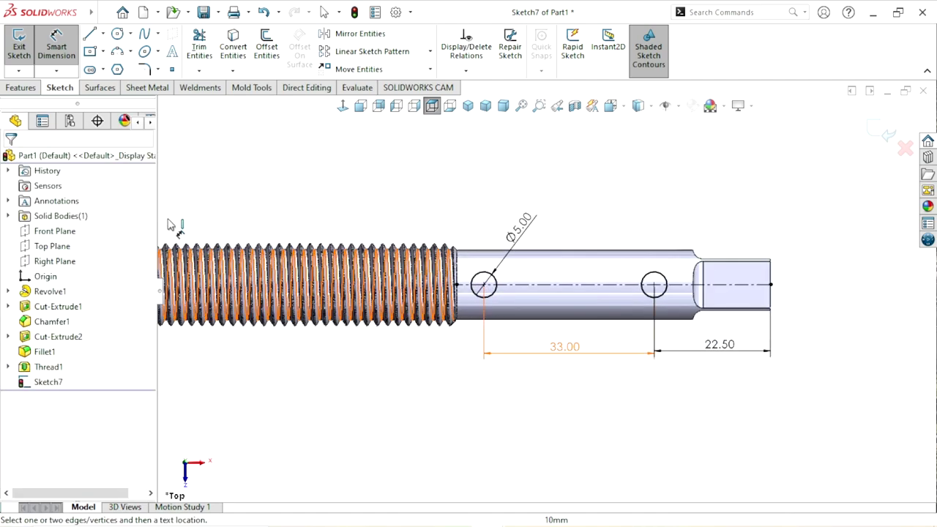
Step: Extruded-cut the hole sketch Mid Plane 115 mm deep to pierce both cross holes
{"action": "left_click", "coordinate": [22, 88]}
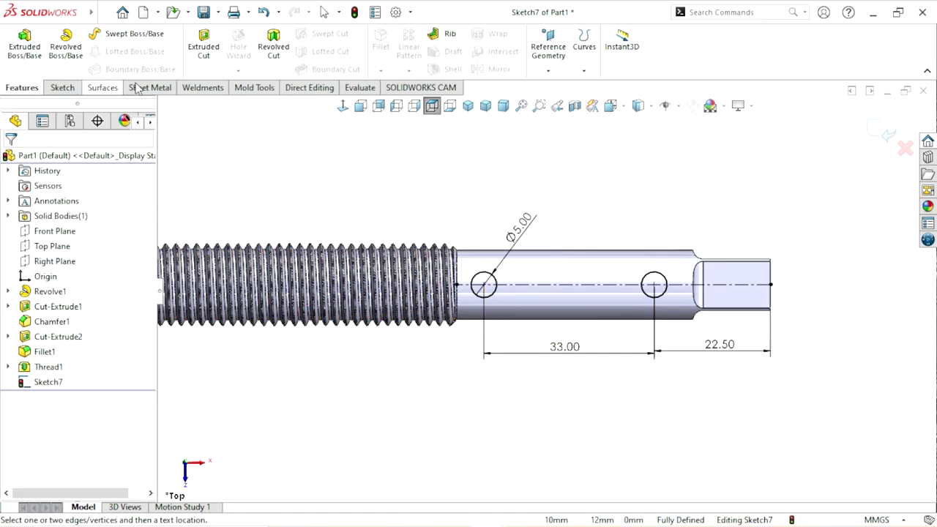
{"action": "left_click", "coordinate": [204, 48]}
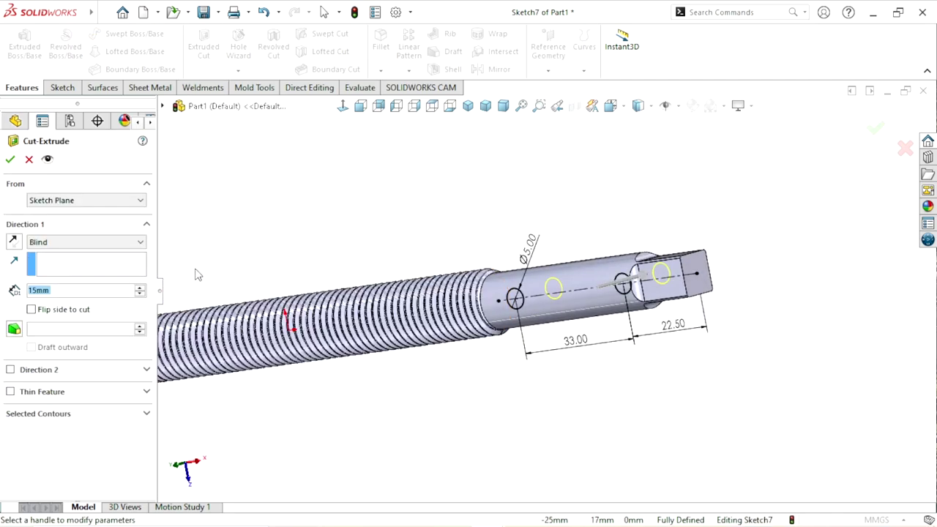
{"action": "left_click", "coordinate": [109, 242]}
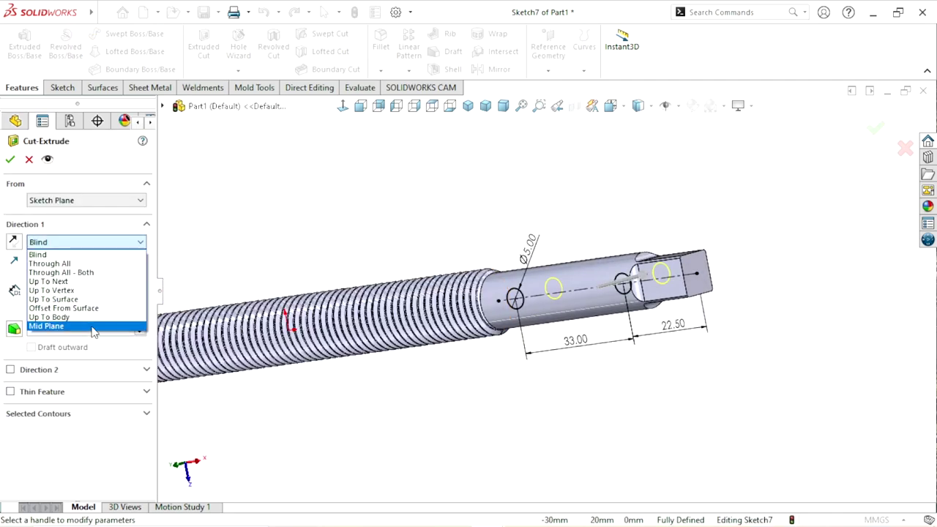
{"action": "left_click", "coordinate": [94, 327]}
{"action": "left_click", "coordinate": [141, 292]}
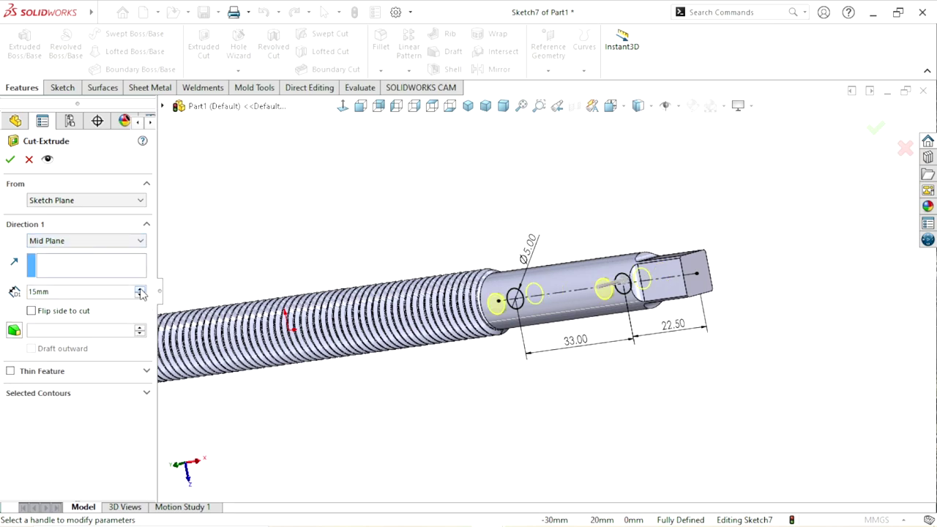
{"action": "left_click", "coordinate": [10, 158]}
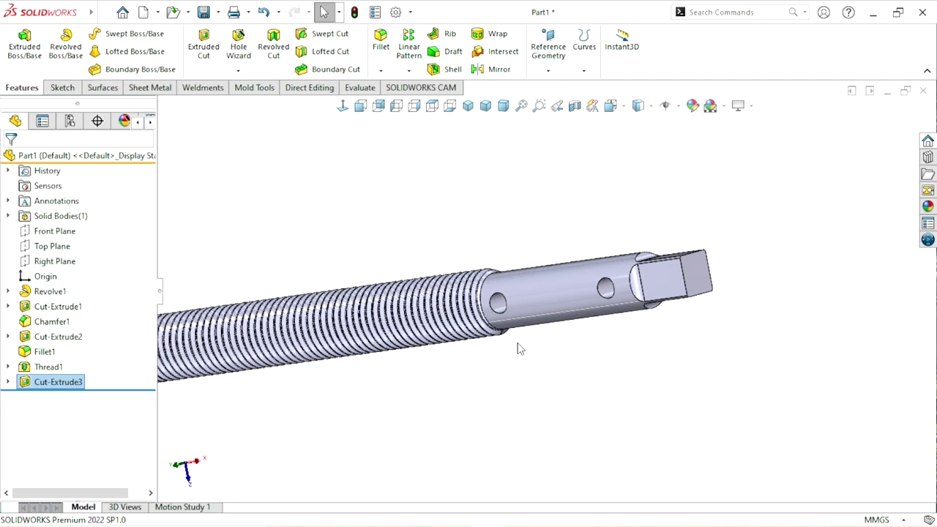
Step: Orbit and zoom around the rod to inspect the two new cross holes
{"action": "scroll", "coordinate": [518, 345], "scroll_direction": "up", "scroll_amount": 2}
{"action": "scroll", "coordinate": [481, 317], "scroll_direction": "up", "scroll_amount": 1}
{"action": "scroll", "coordinate": [532, 327], "scroll_direction": "down", "scroll_amount": 2}
{"action": "mouse_move", "coordinate": [531, 326]}
{"action": "middle_mouse_down"}
{"action": "mouse_move", "coordinate": [638, 276]}
{"action": "mouse_move", "coordinate": [559, 320]}
{"action": "mouse_move", "coordinate": [554, 355]}
{"action": "middle_mouse_up"}
{"action": "scroll", "coordinate": [520, 322], "scroll_direction": "up", "scroll_amount": 3}
{"action": "scroll", "coordinate": [523, 319], "scroll_direction": "down", "scroll_amount": 2}
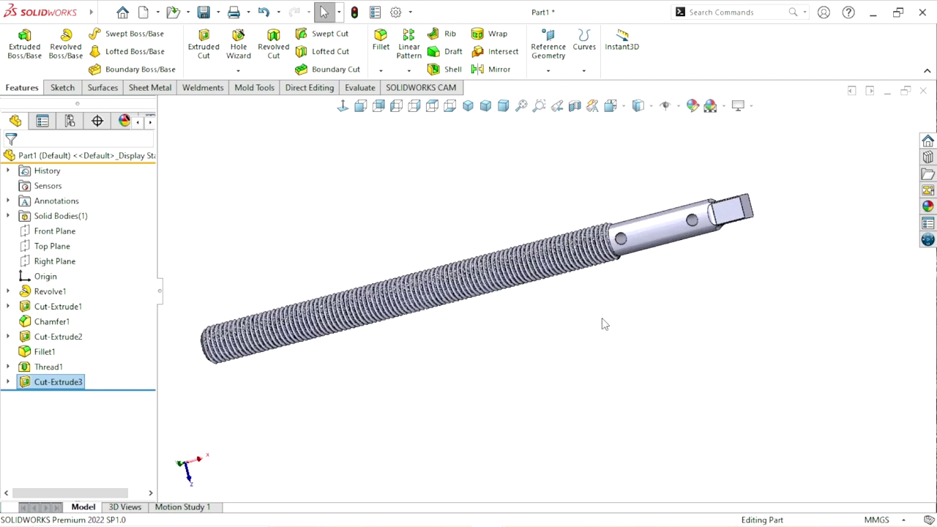
{"action": "scroll", "coordinate": [550, 269], "scroll_direction": "up", "scroll_amount": 2}
{"action": "scroll", "coordinate": [632, 334], "scroll_direction": "down", "scroll_amount": 2}
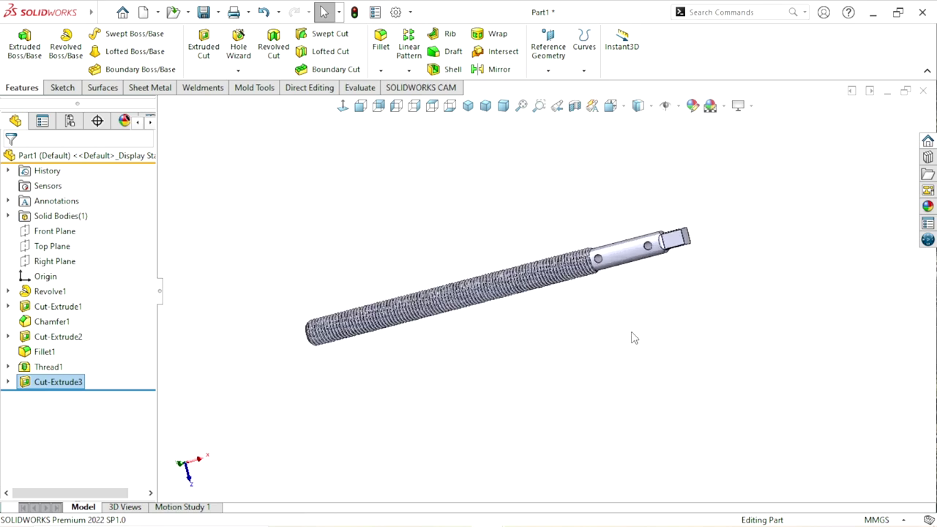
{"action": "mouse_move", "coordinate": [631, 335]}
{"action": "middle_mouse_down"}
{"action": "mouse_move", "coordinate": [680, 310]}
{"action": "mouse_move", "coordinate": [654, 277]}
{"action": "mouse_move", "coordinate": [759, 289]}
{"action": "middle_mouse_up"}
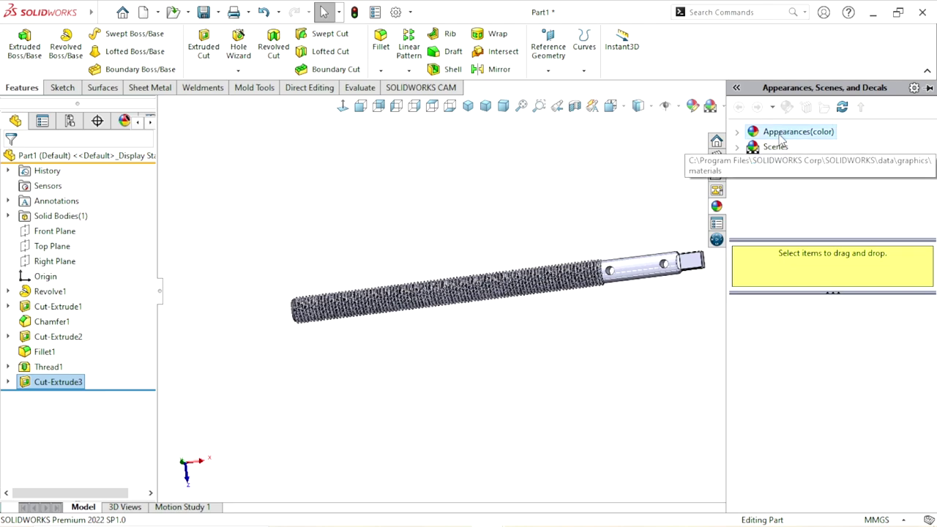
Step: Apply polished steel from Appearances > Metal > Steel to the whole part, then view isometric
{"action": "left_click", "coordinate": [782, 133]}
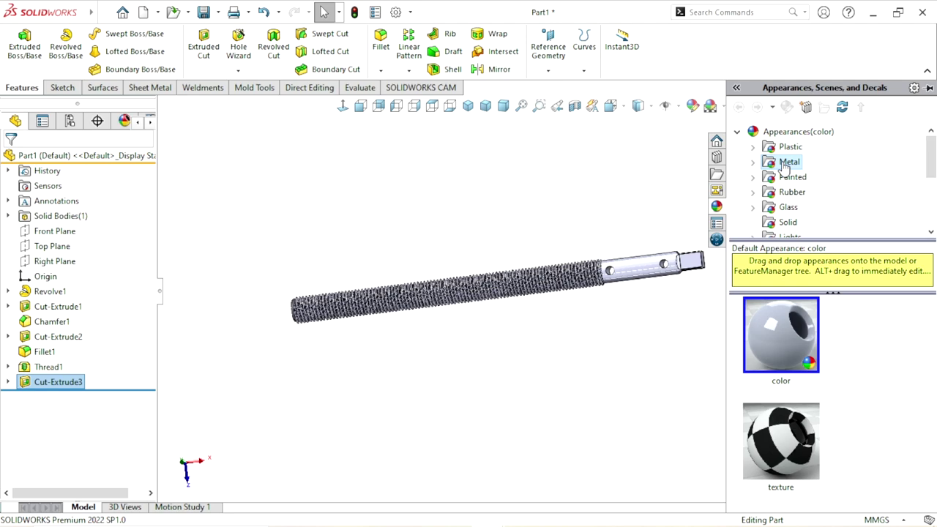
{"action": "left_click", "coordinate": [783, 163]}
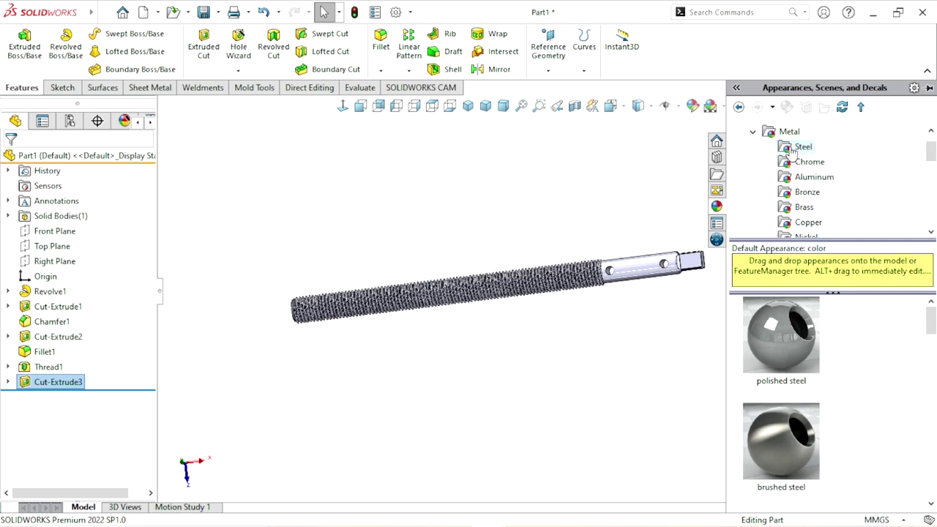
{"action": "left_click", "coordinate": [782, 350]}
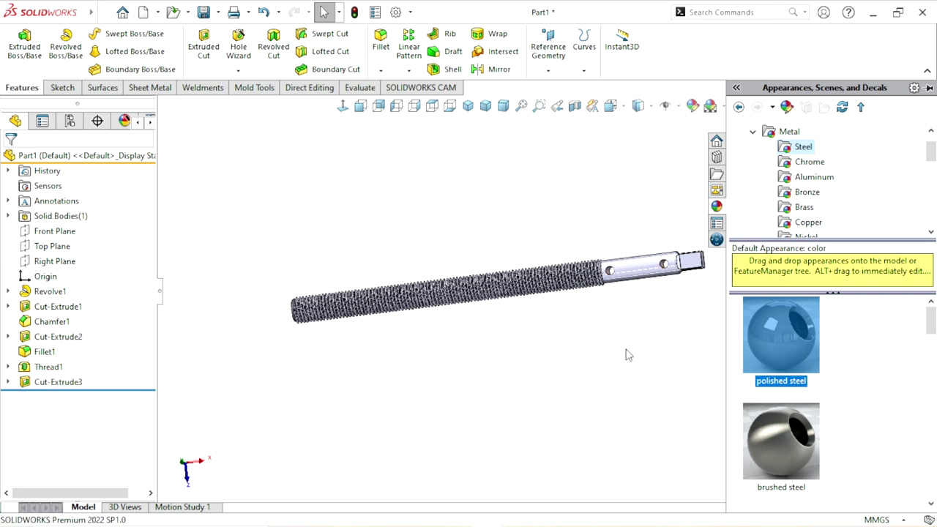
{"action": "double_click", "coordinate": [770, 331]}
{"action": "scroll", "coordinate": [559, 366], "scroll_direction": "up", "scroll_amount": 1}
{"action": "left_click", "coordinate": [579, 364]}
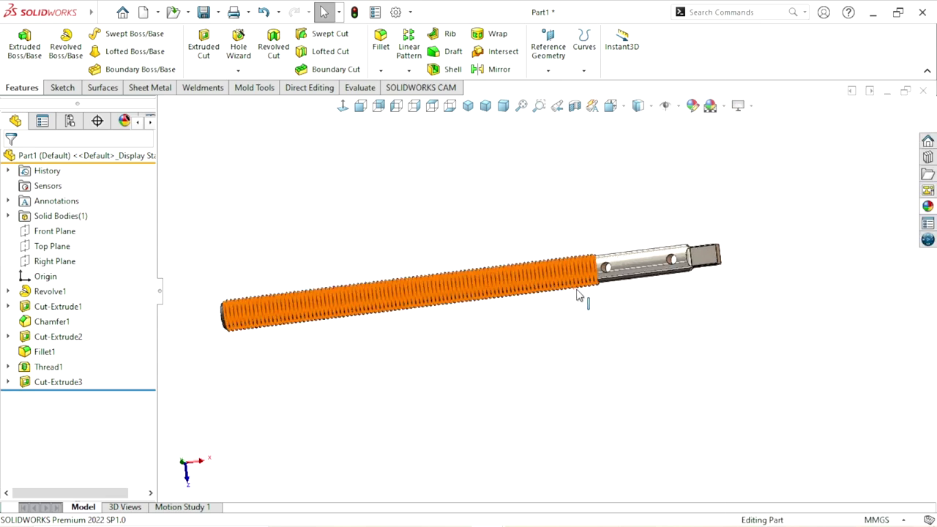
{"action": "mouse_move", "coordinate": [581, 295]}
{"action": "middle_mouse_down"}
{"action": "mouse_move", "coordinate": [419, 311]}
{"action": "mouse_move", "coordinate": [513, 360]}
{"action": "middle_mouse_up"}
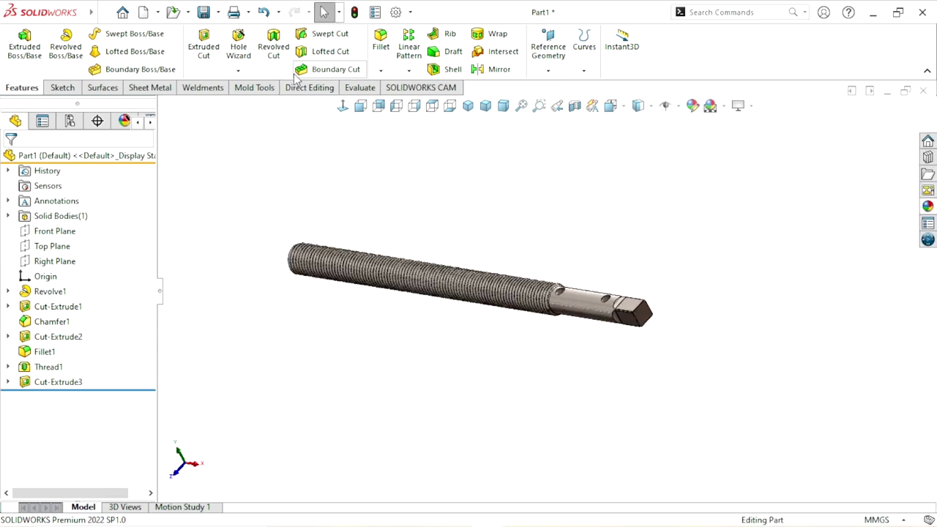
{"action": "left_click", "coordinate": [468, 106]}
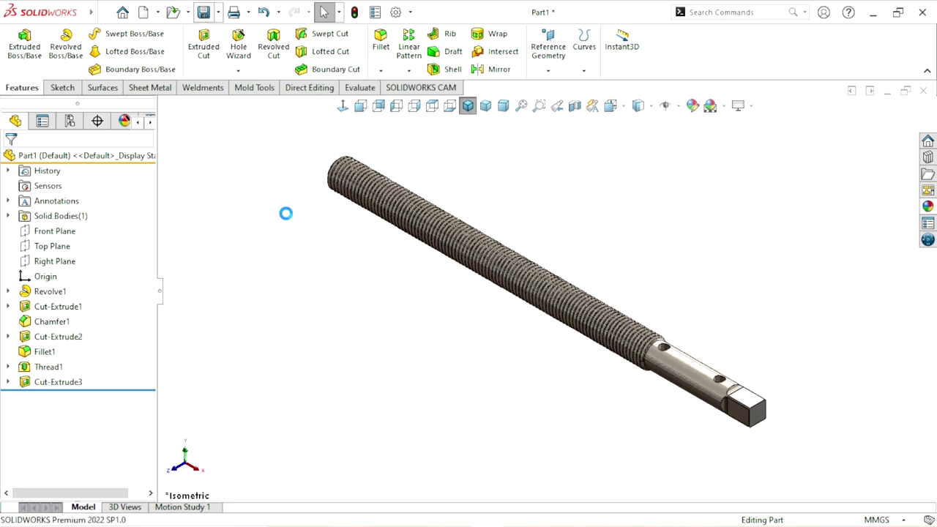
Step: Save the part into the Desktop\VV folder under the file name Part08
{"action": "key", "text": "ctrl+s"}
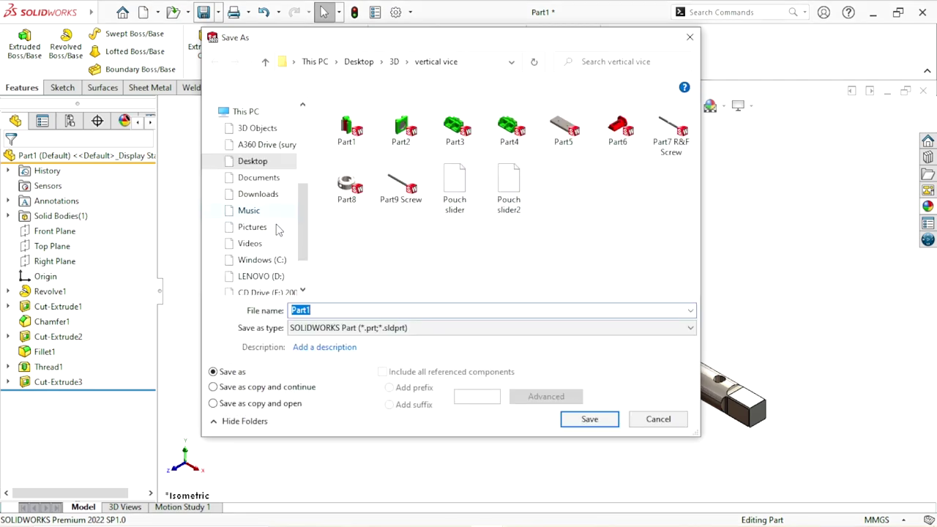
{"action": "left_click", "coordinate": [243, 188]}
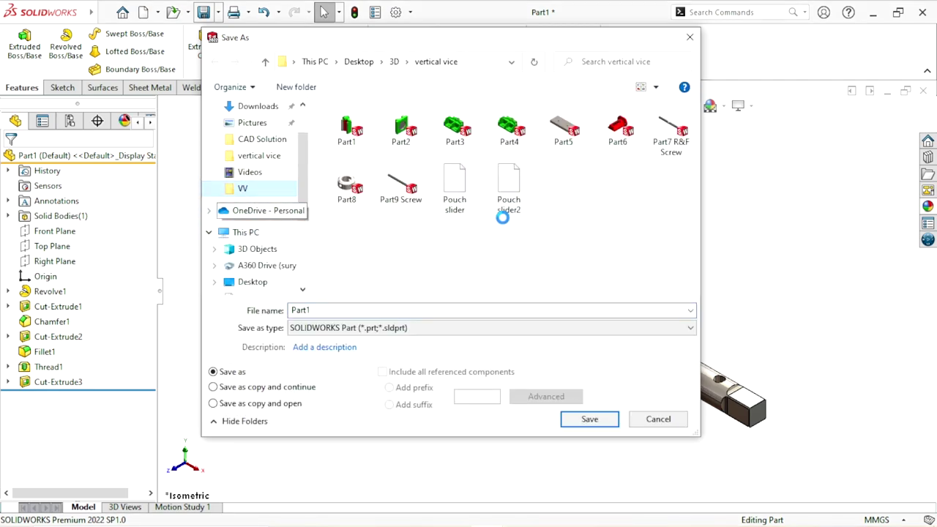
{"action": "left_click", "coordinate": [344, 309]}
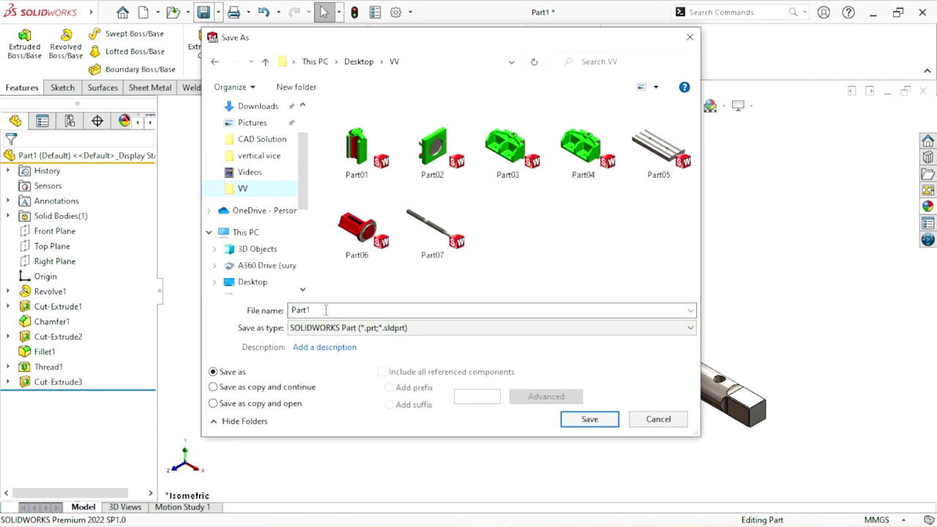
{"action": "left_click", "coordinate": [454, 241]}
{"action": "left_click", "coordinate": [329, 311]}
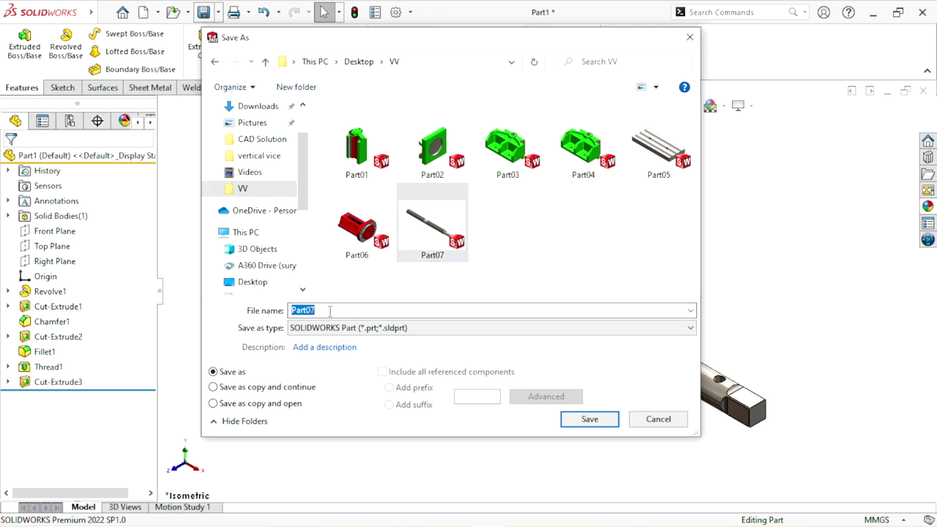
{"action": "left_click", "coordinate": [329, 310]}
{"action": "key", "text": "BackSpace"}
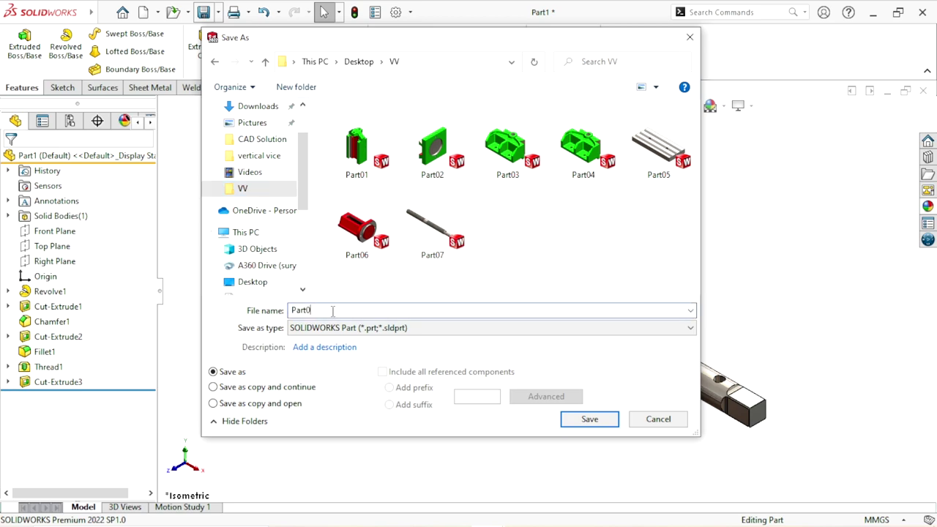
{"action": "type", "text": "8"}
{"action": "left_click", "coordinate": [590, 419]}
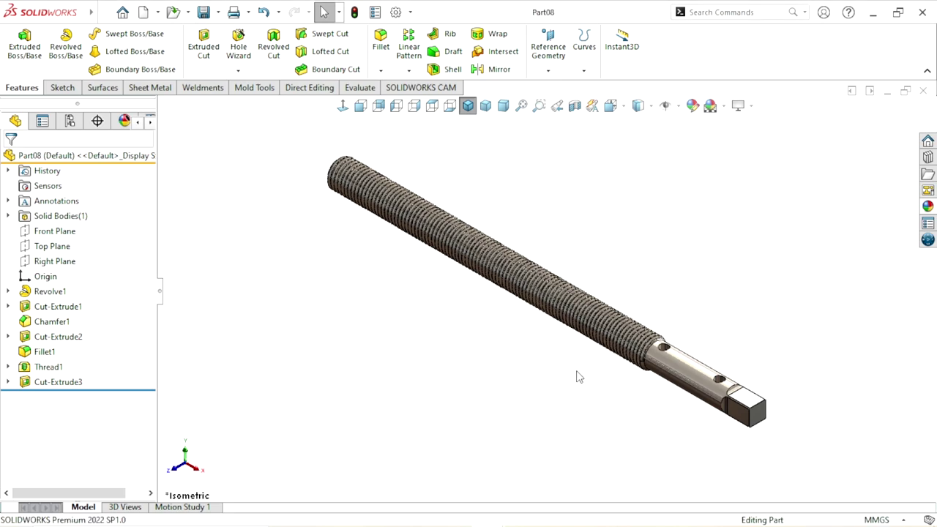
{"action": "scroll", "coordinate": [615, 326], "scroll_direction": "up", "scroll_amount": 5}
{"action": "scroll", "coordinate": [605, 335], "scroll_direction": "down", "scroll_amount": 3}
{"action": "scroll", "coordinate": [607, 308], "scroll_direction": "down", "scroll_amount": 3}
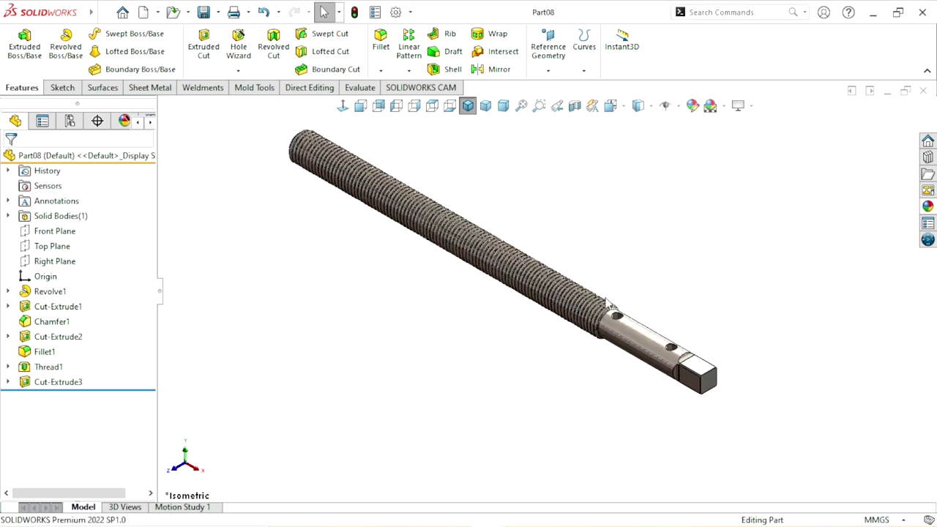
{"action": "scroll", "coordinate": [557, 249], "scroll_direction": "up", "scroll_amount": 2}
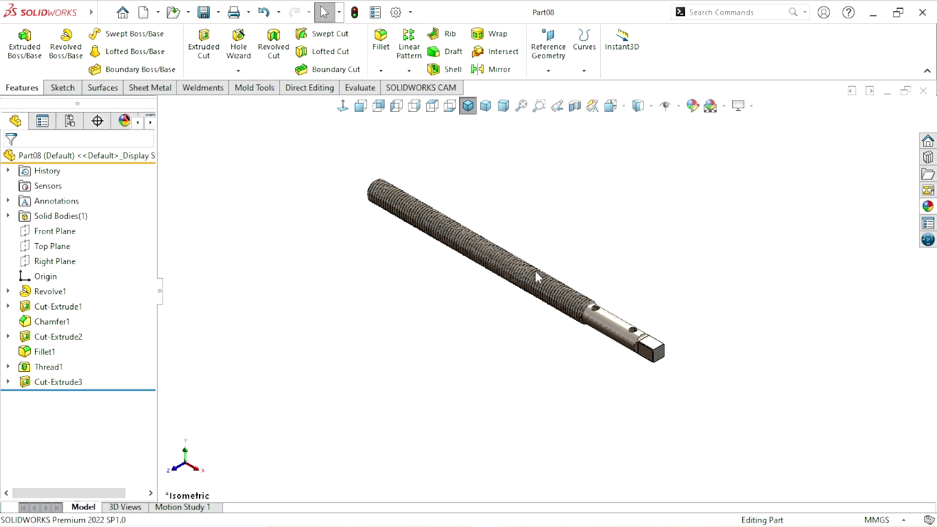
{"action": "scroll", "coordinate": [533, 278], "scroll_direction": "down", "scroll_amount": 1}
{"action": "scroll", "coordinate": [549, 278], "scroll_direction": "down", "scroll_amount": 2}
{"action": "scroll", "coordinate": [583, 283], "scroll_direction": "up", "scroll_amount": 2}
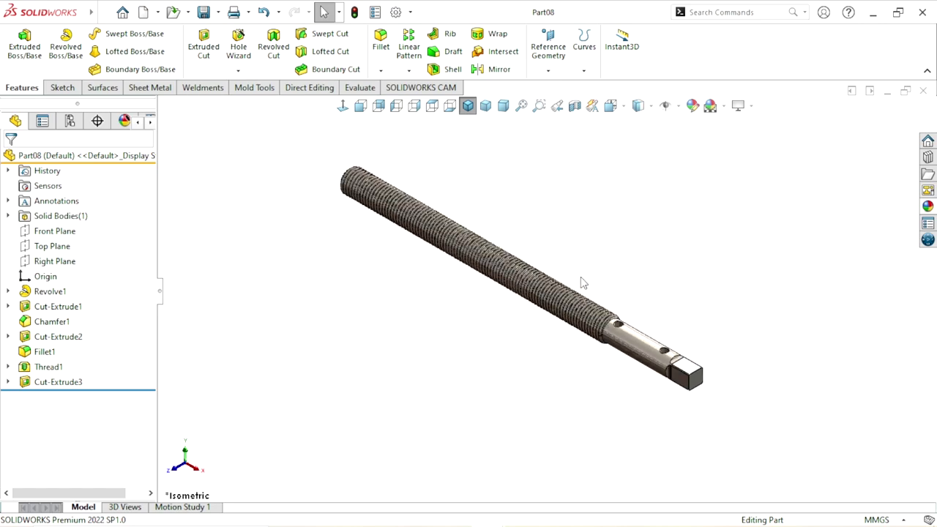
{"action": "scroll", "coordinate": [520, 264], "scroll_direction": "down", "scroll_amount": 1}
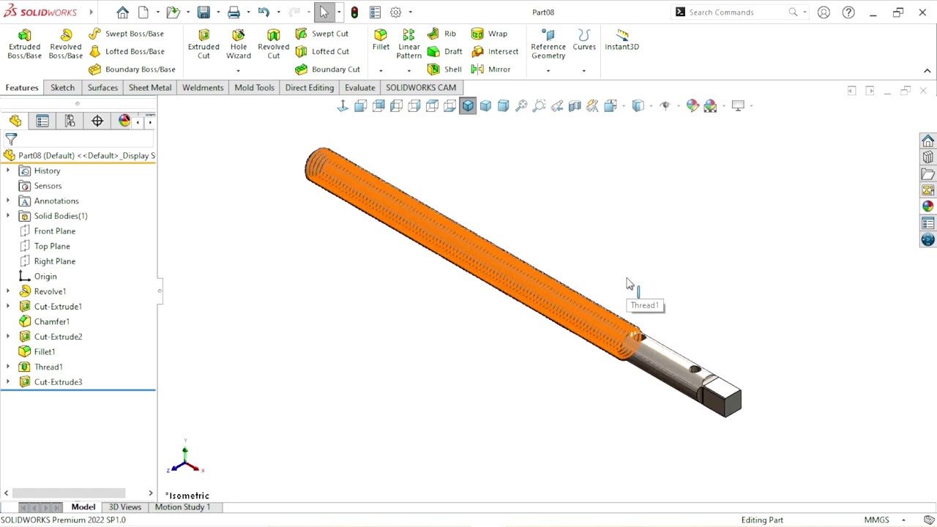